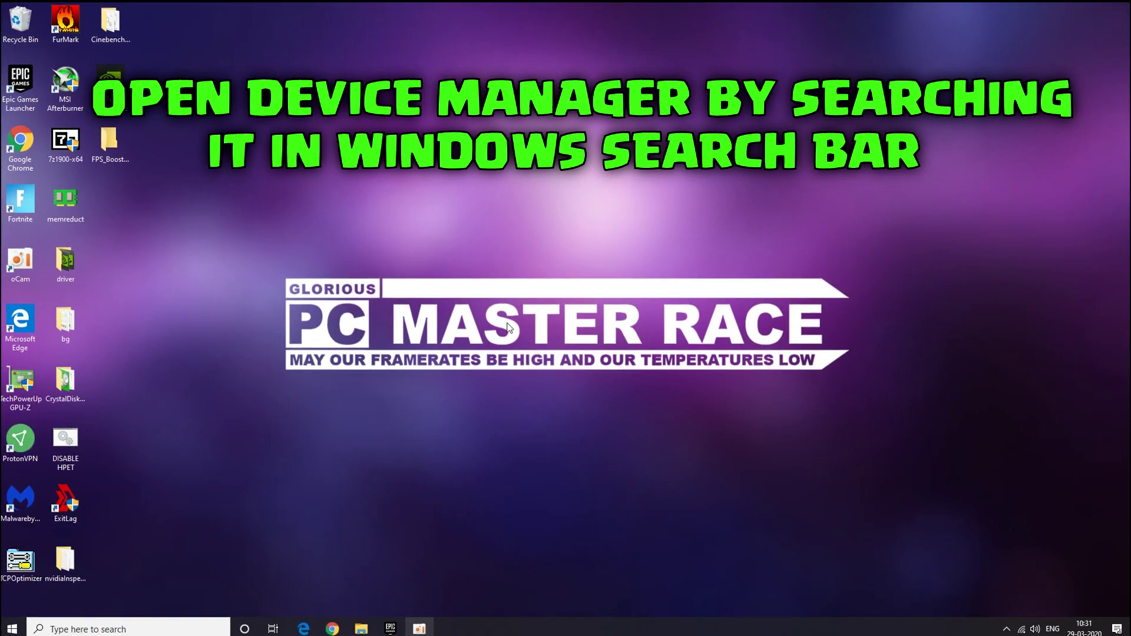
Step: Search Windows for "device manager", open Device Manager and maximize its window
right_click(22, 626)
click(57, 629)
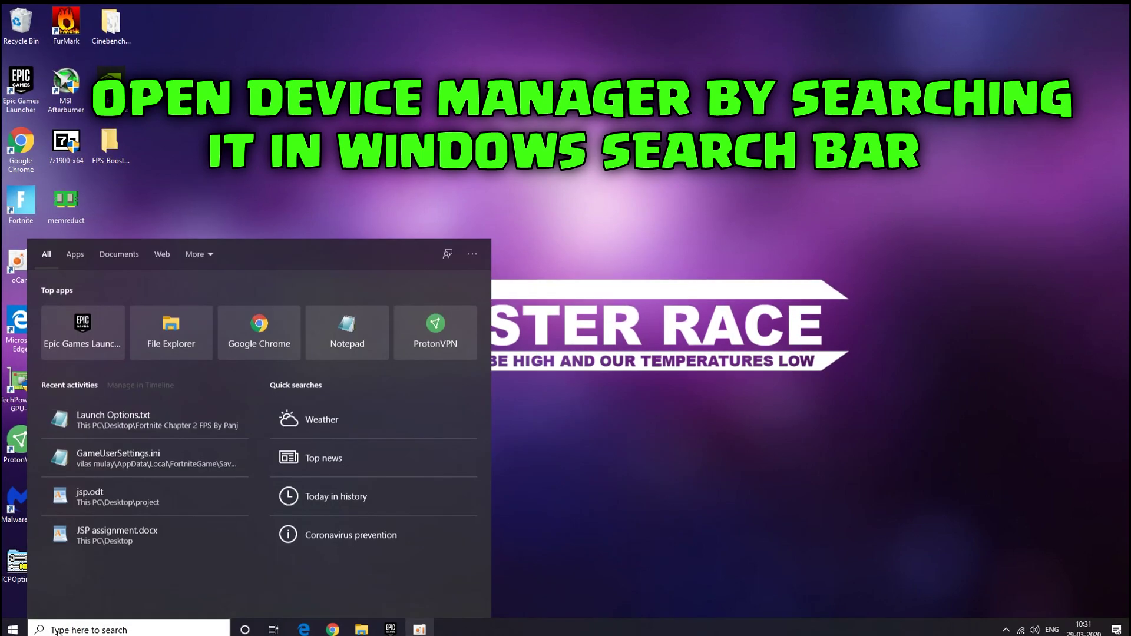
text(d)
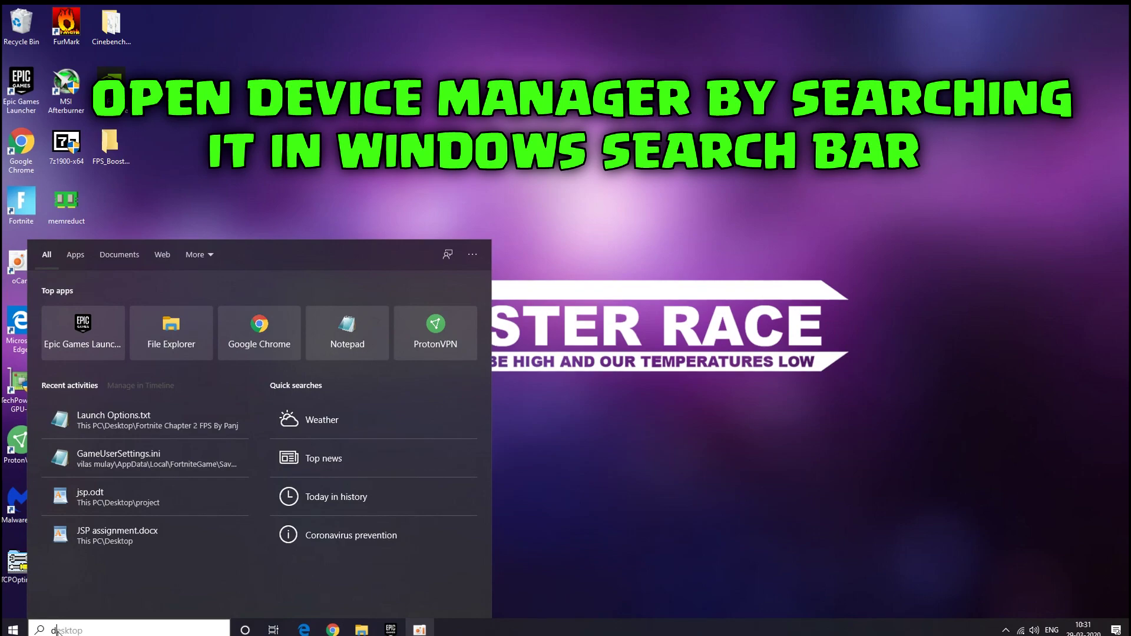
text(evice manager)
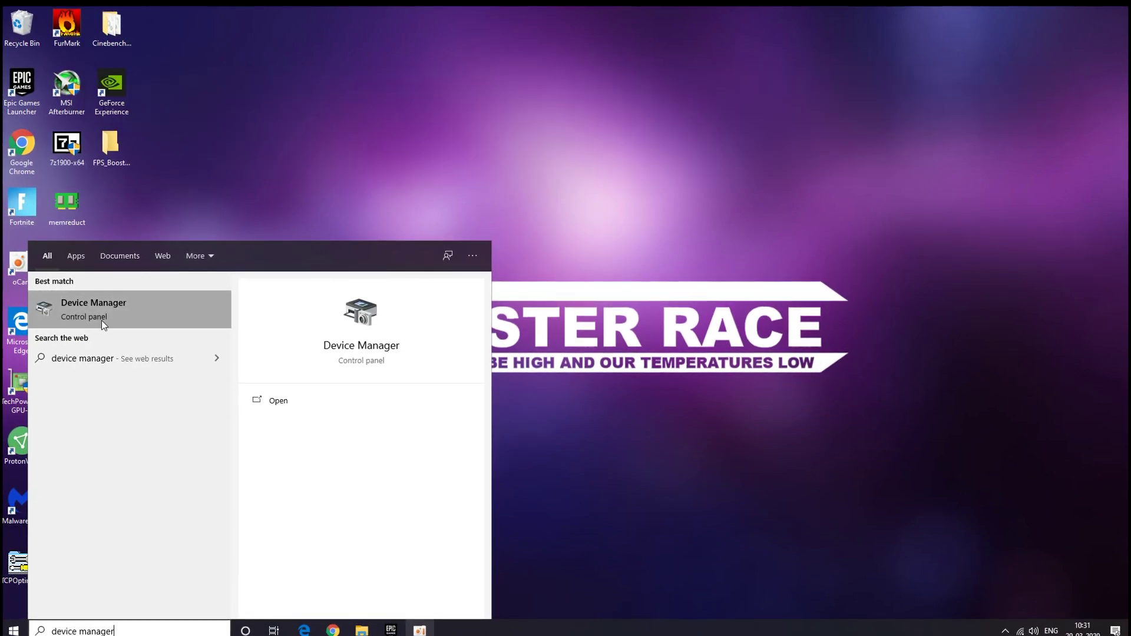
click(101, 320)
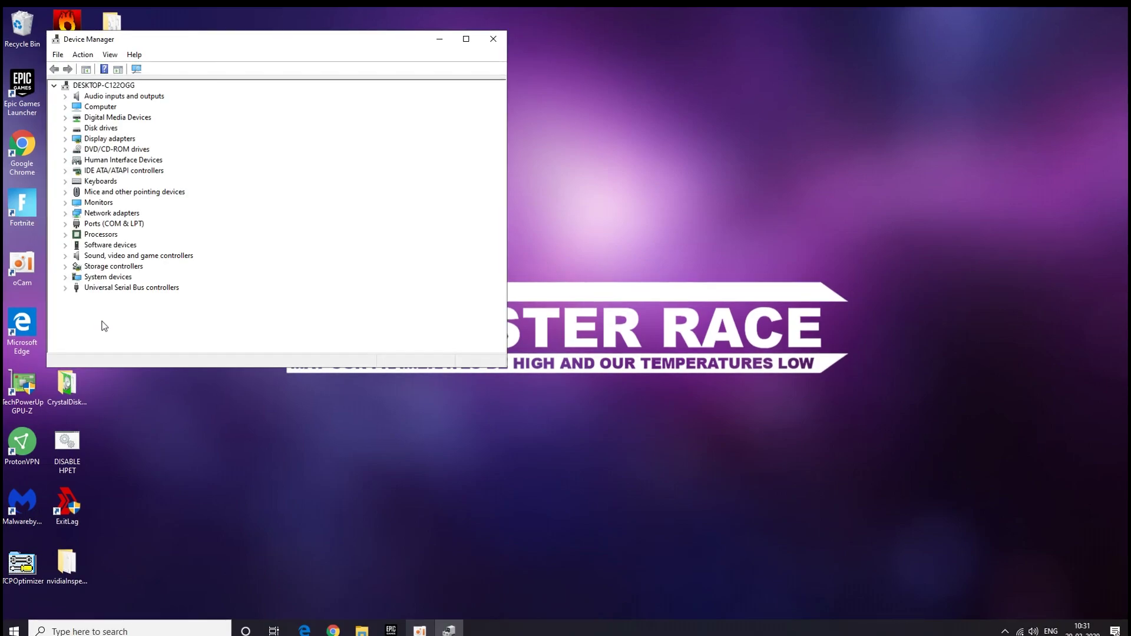
click(465, 39)
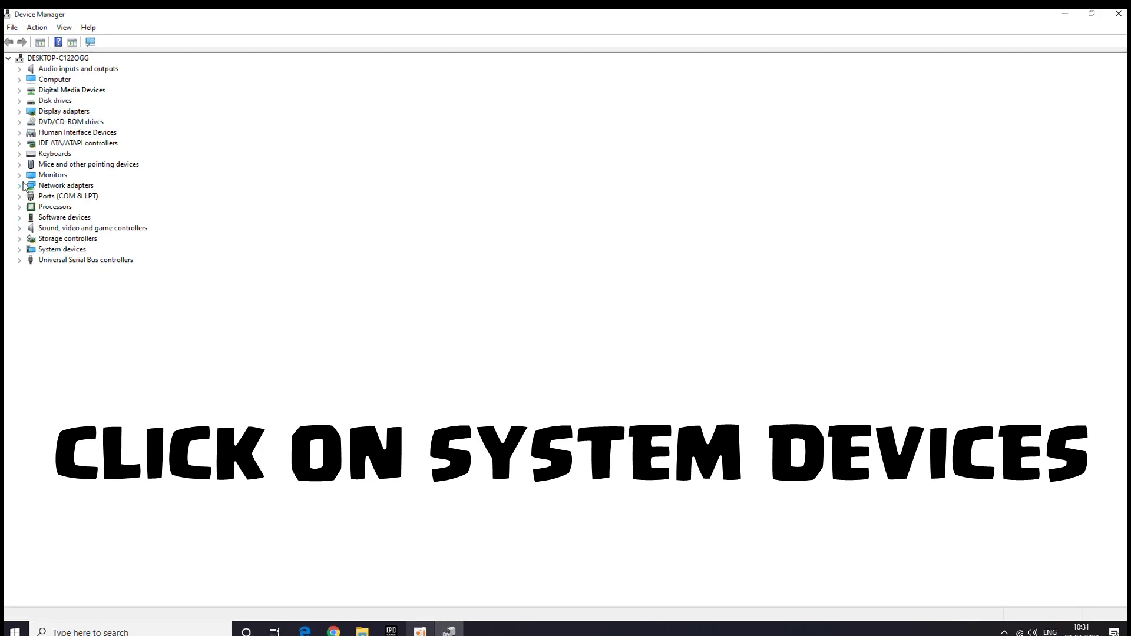
Step: Disable the High precision event timer under System devices, confirm the change, and close Device Manager
click(19, 260)
click(20, 259)
click(19, 249)
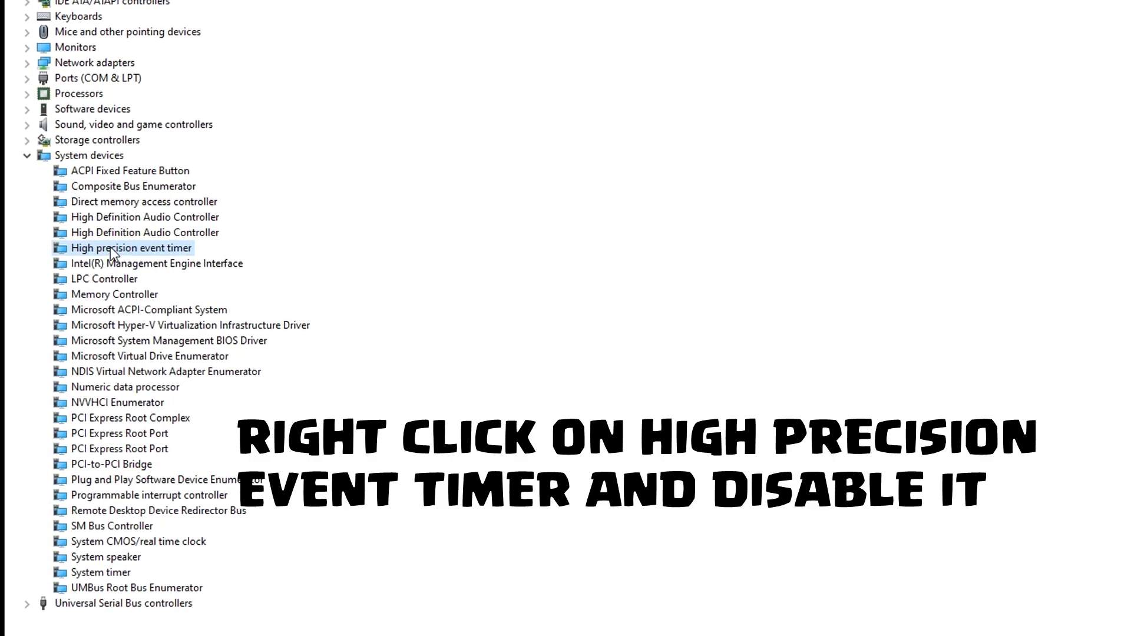
right_click(107, 257)
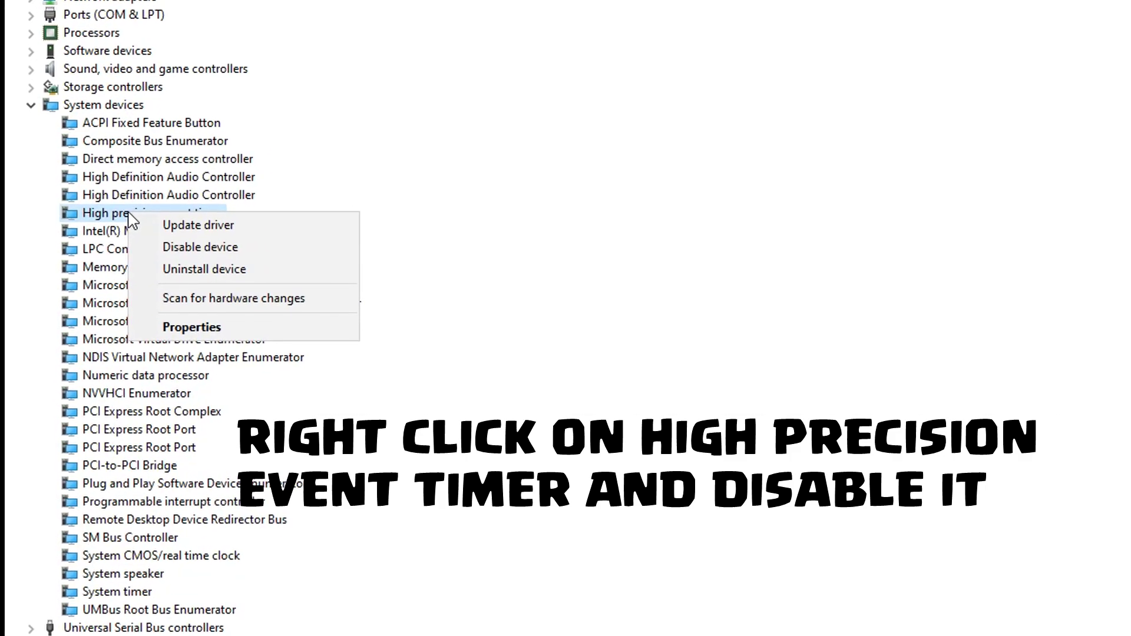
click(192, 255)
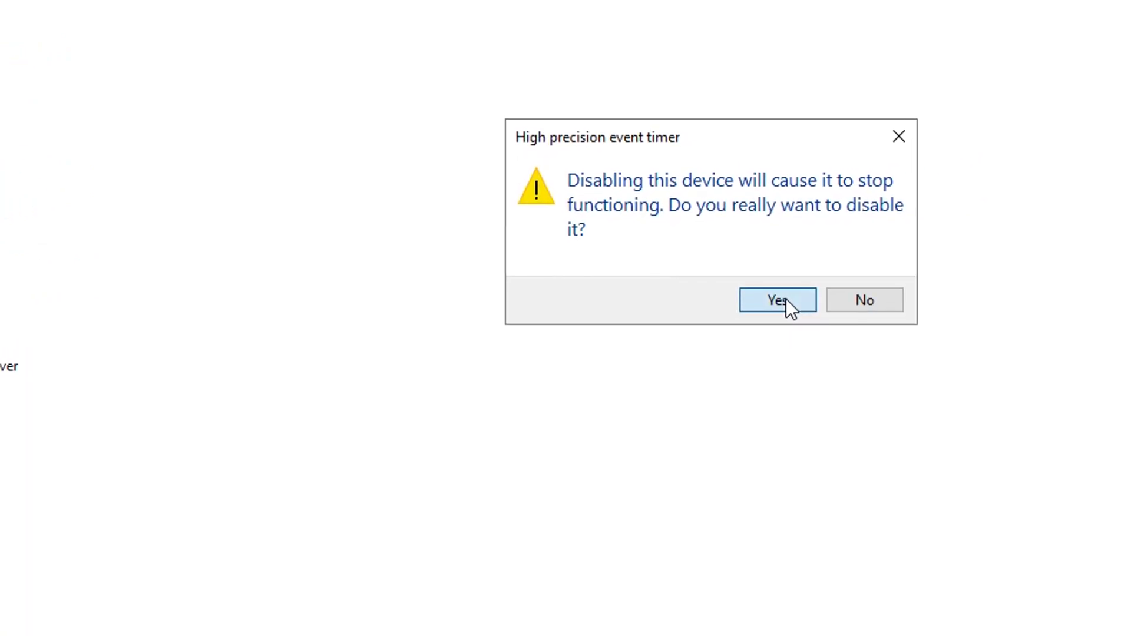
click(867, 281)
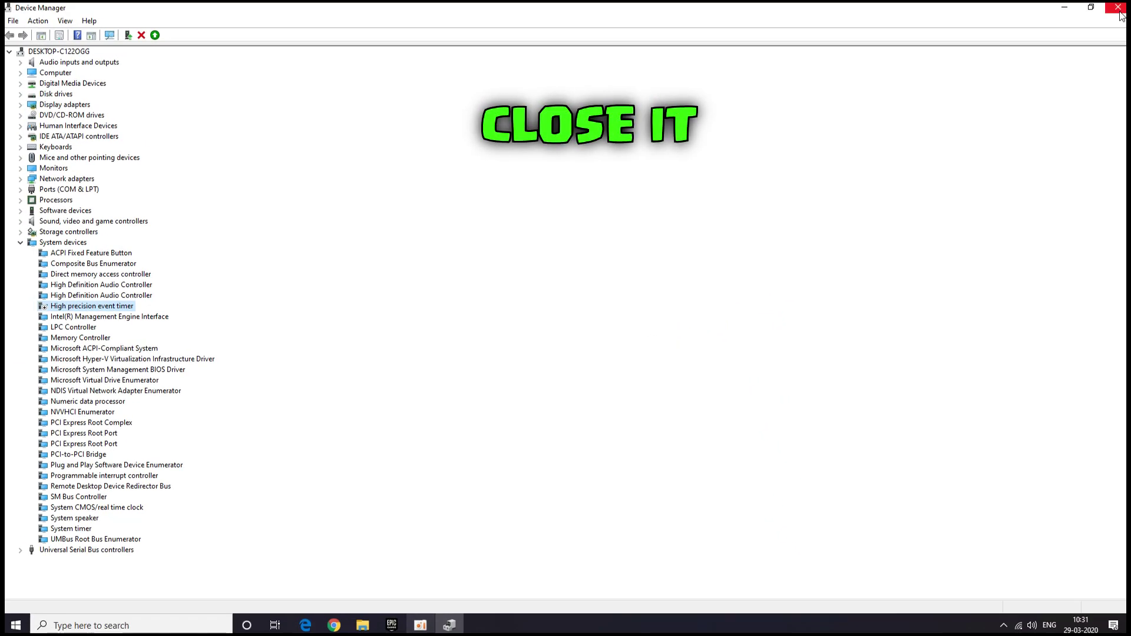
click(1119, 9)
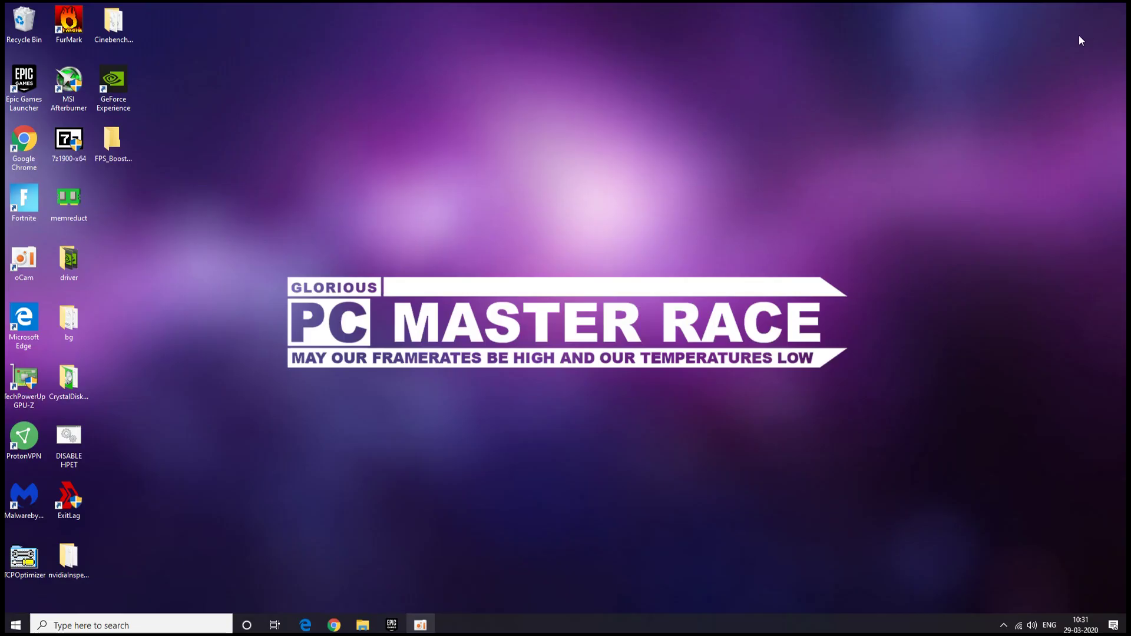
Step: Move the FPS_BoostPack_S.V.M folder to an empty area of the desktop and open it
drag(270, 158, 337, 158)
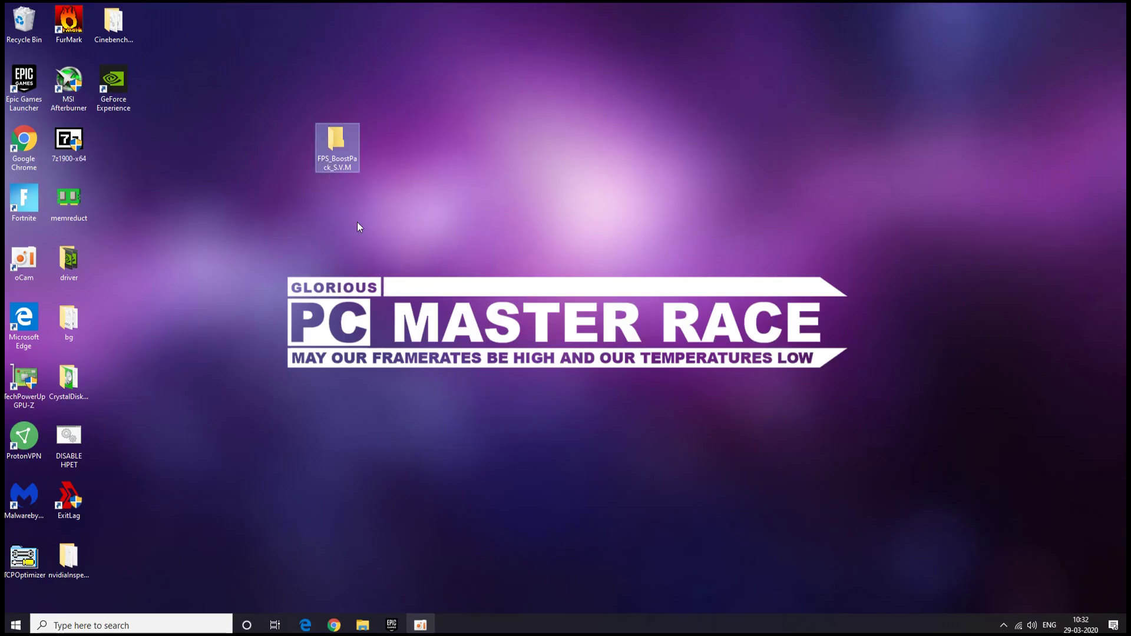
double_click(328, 151)
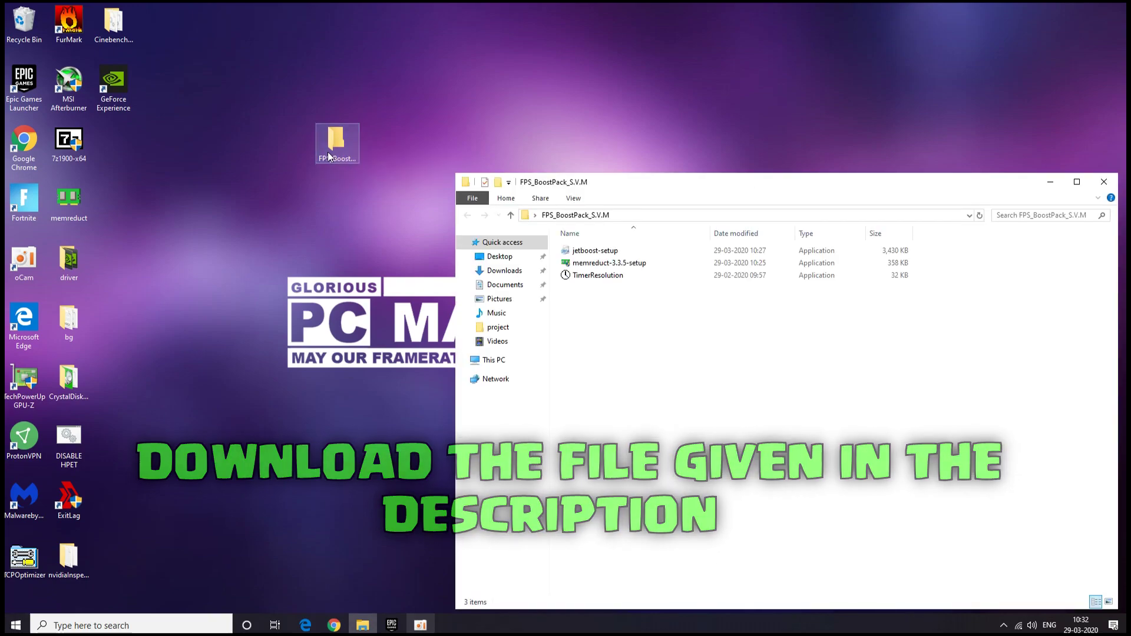
drag(643, 192, 591, 141)
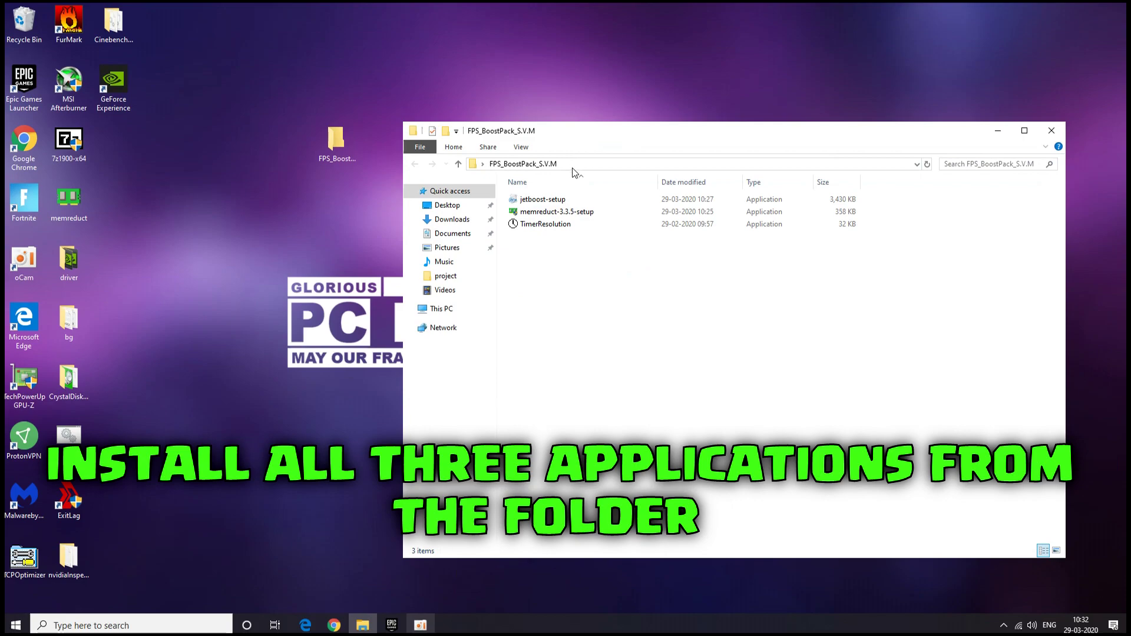
Step: Install JetBoost v2.0.0 from jetboost-setup into the existing default folder, and finish setup with Launch JetBoost enabled
double_click(564, 203)
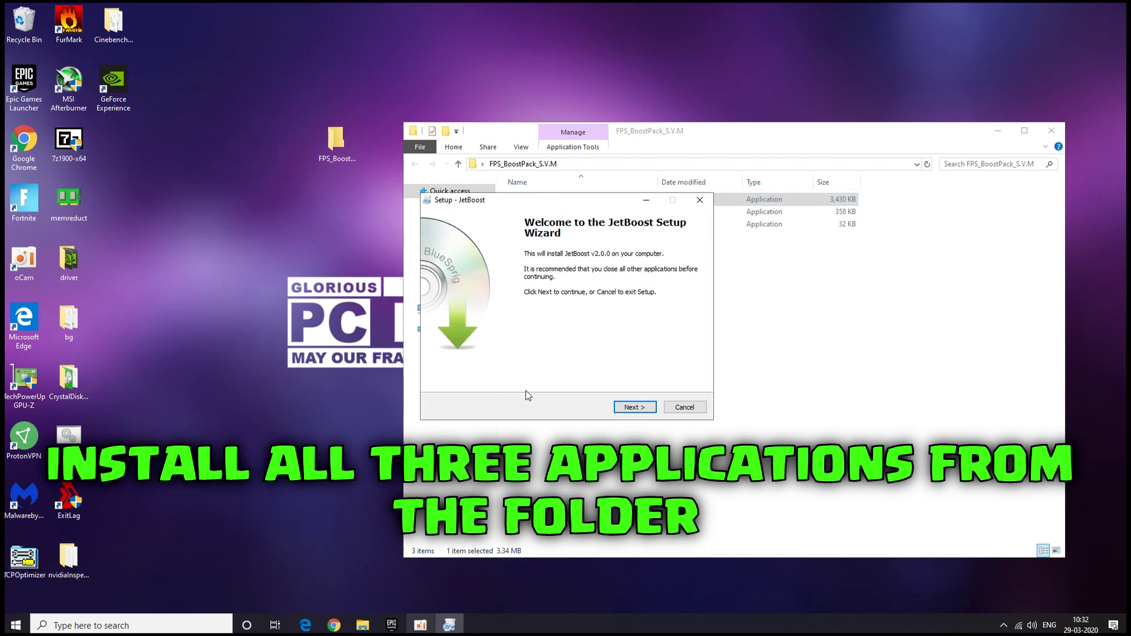
click(639, 410)
click(480, 372)
click(635, 406)
click(635, 406)
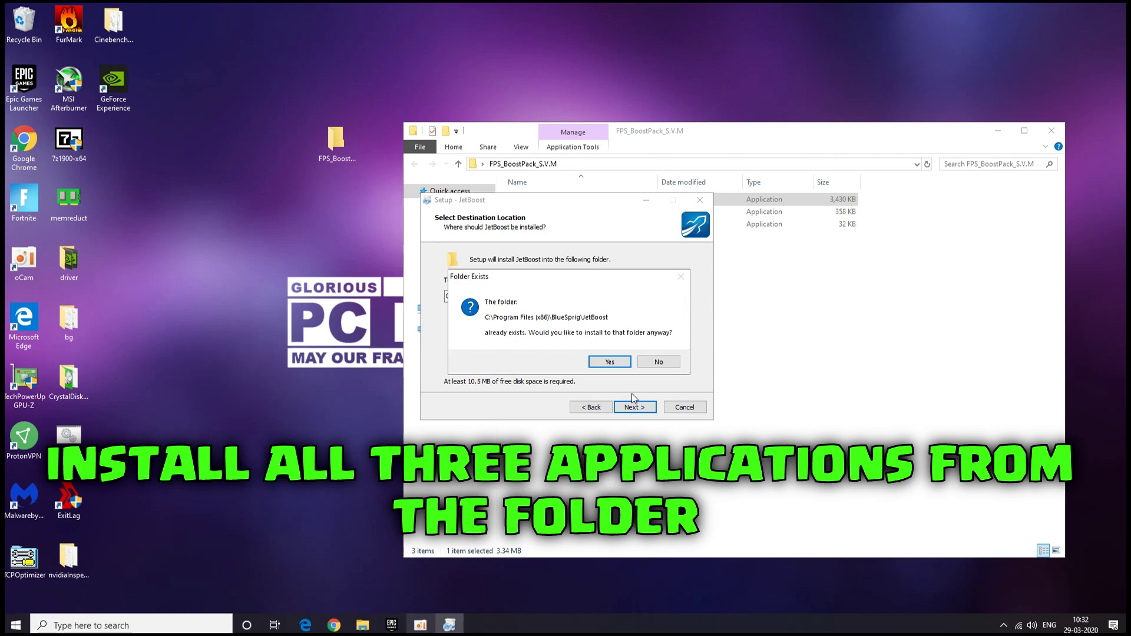
click(617, 363)
click(634, 406)
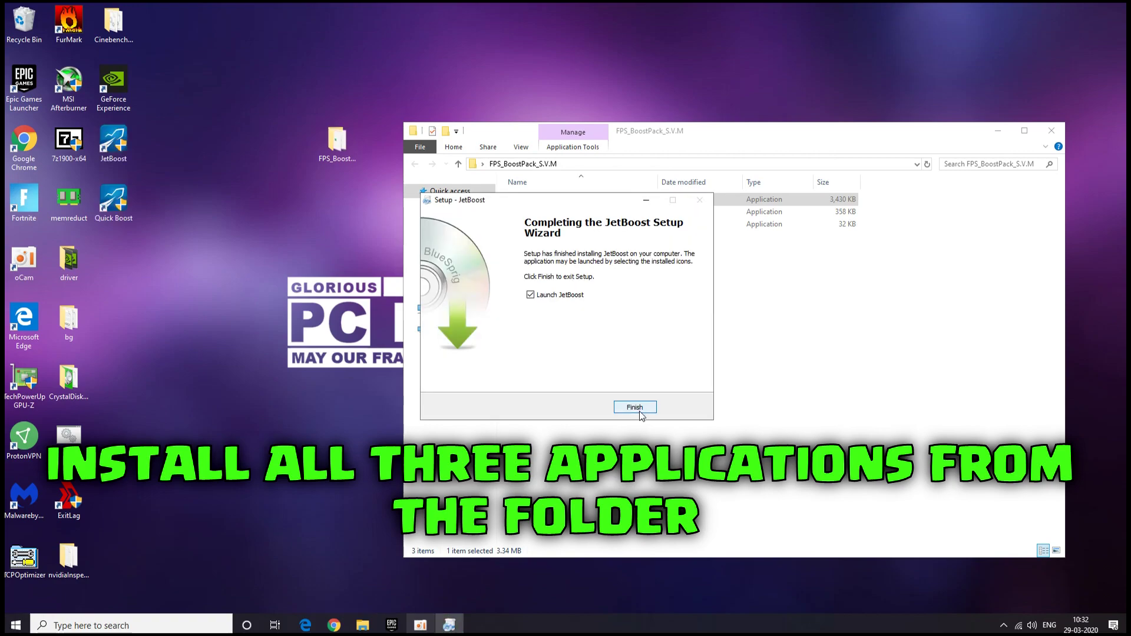
click(635, 407)
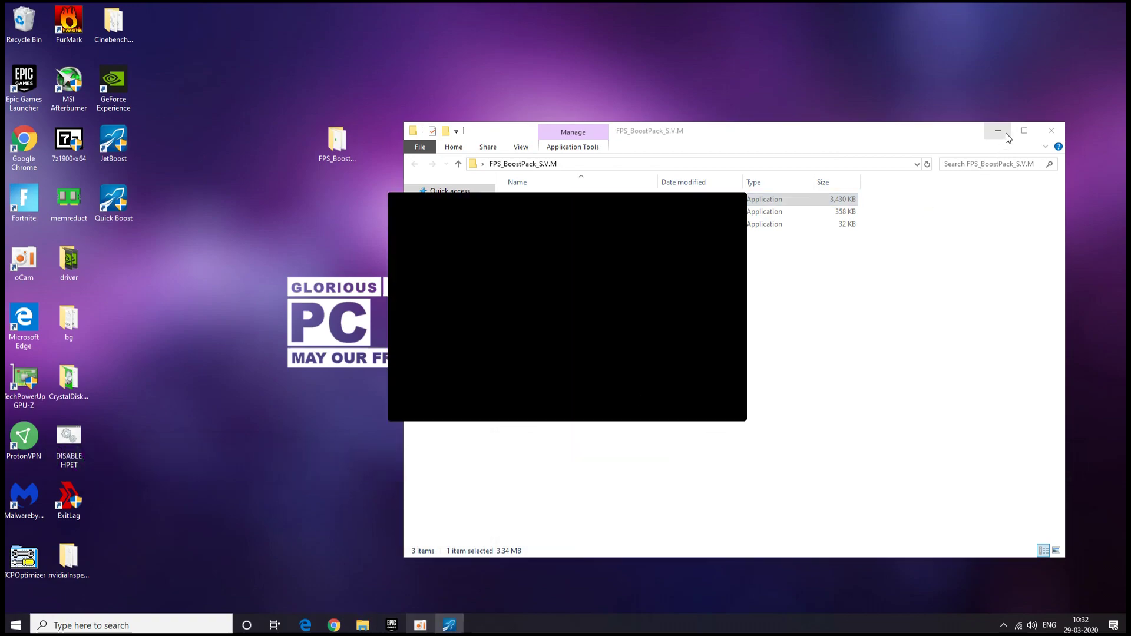
Step: Minimize the folder window, open JetBoost's Customize view, and close the ParkControl window
click(997, 131)
click(582, 350)
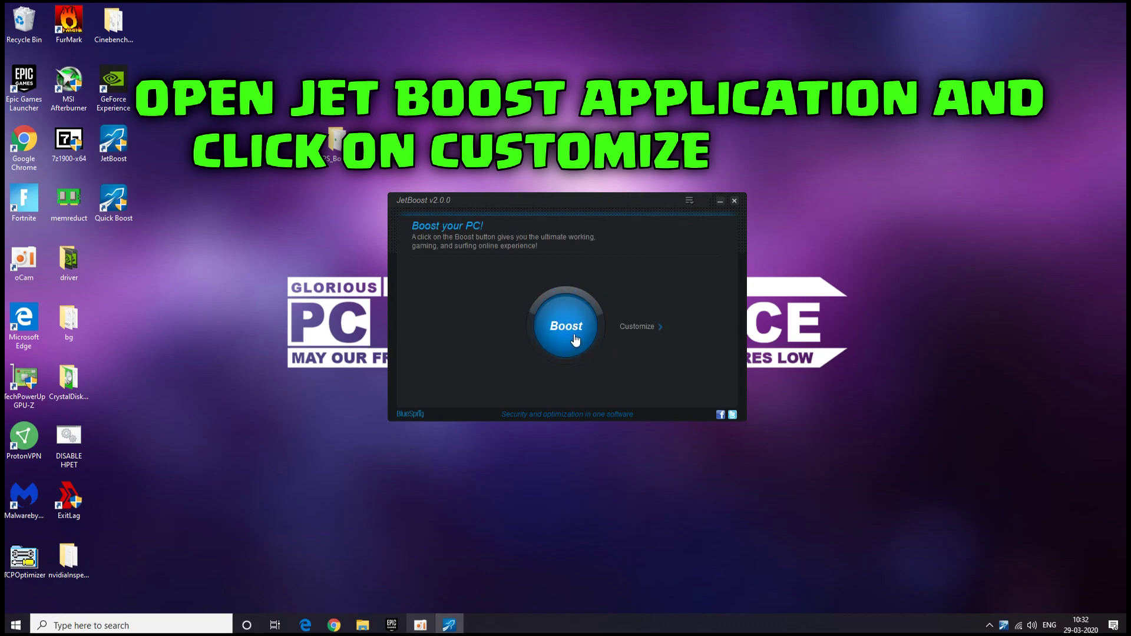
click(648, 327)
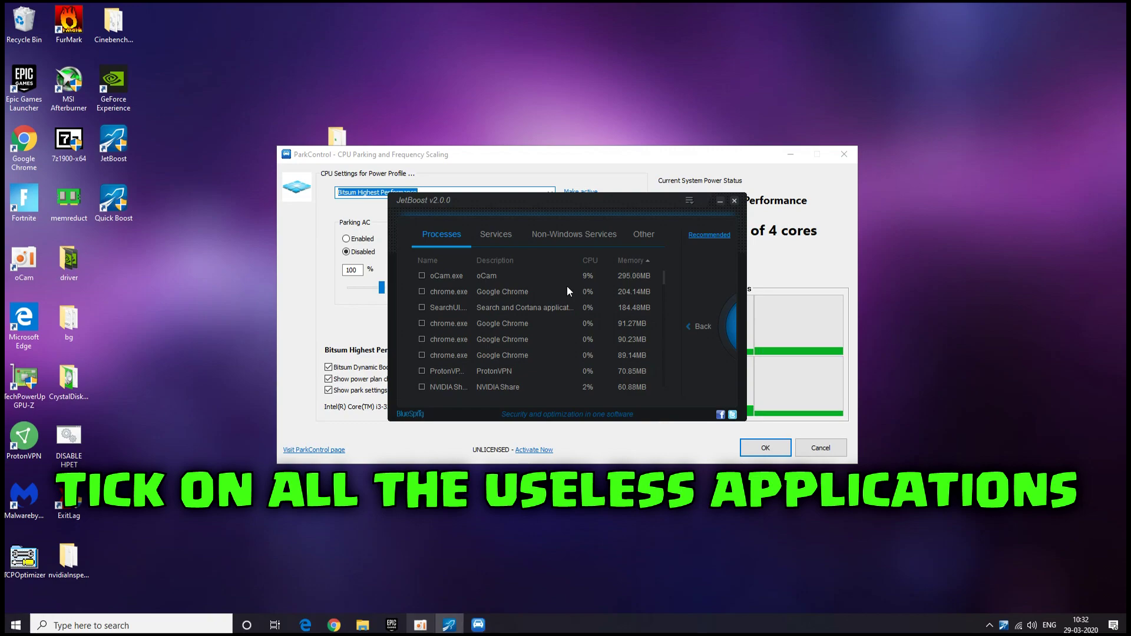
click(851, 156)
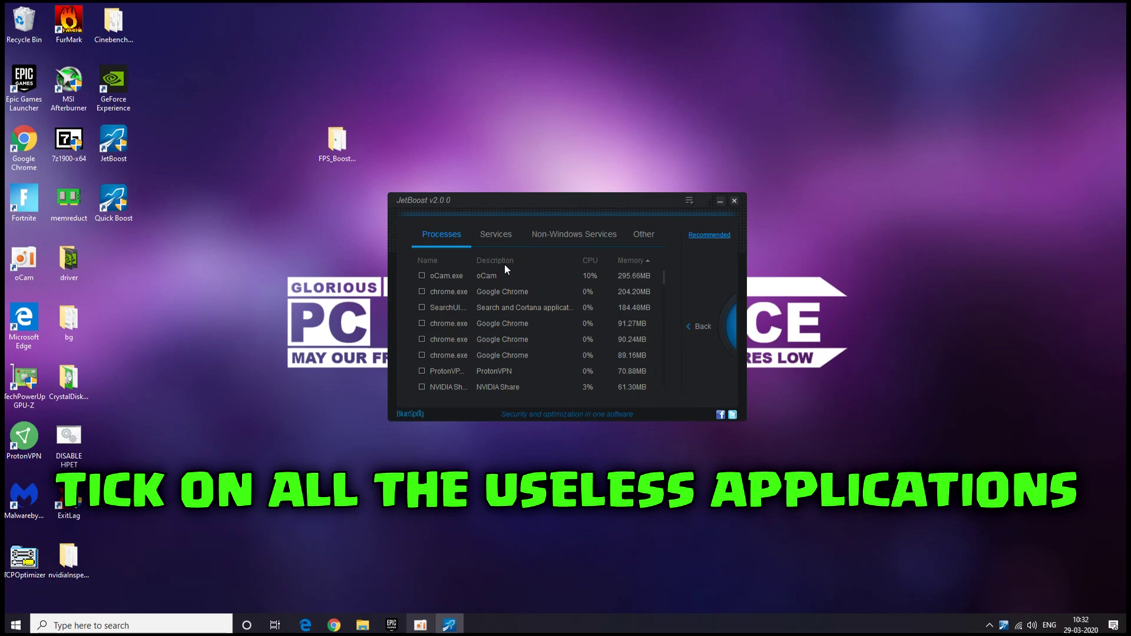
Step: Tick the Google Chrome processes in JetBoost's process list and go through the list to its end
click(422, 276)
click(422, 292)
click(421, 323)
click(421, 340)
click(422, 355)
scroll(430, 380, down, 3)
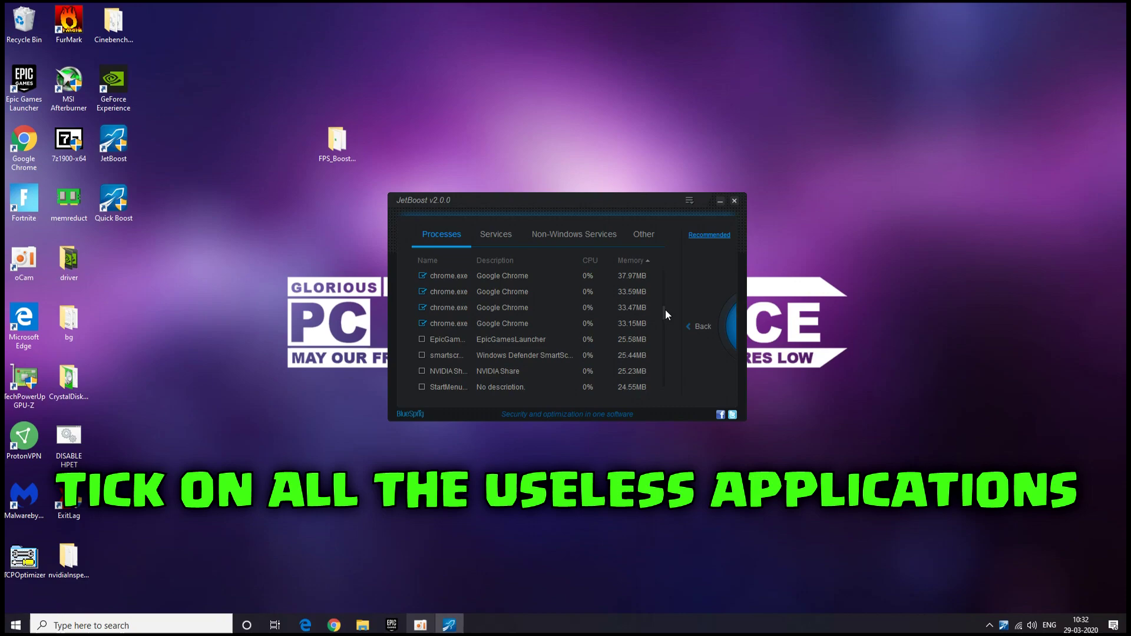
drag(663, 309, 656, 378)
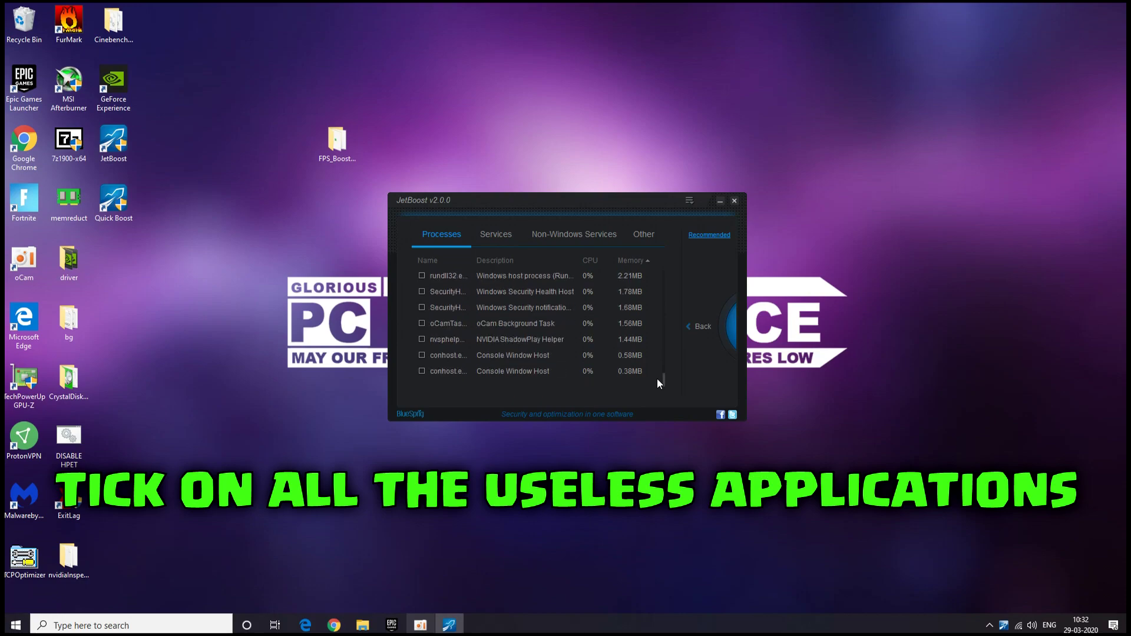
Step: Review the Windows services, tick Malwarebytes Service among the non-Windows services, and check the Other options
click(487, 235)
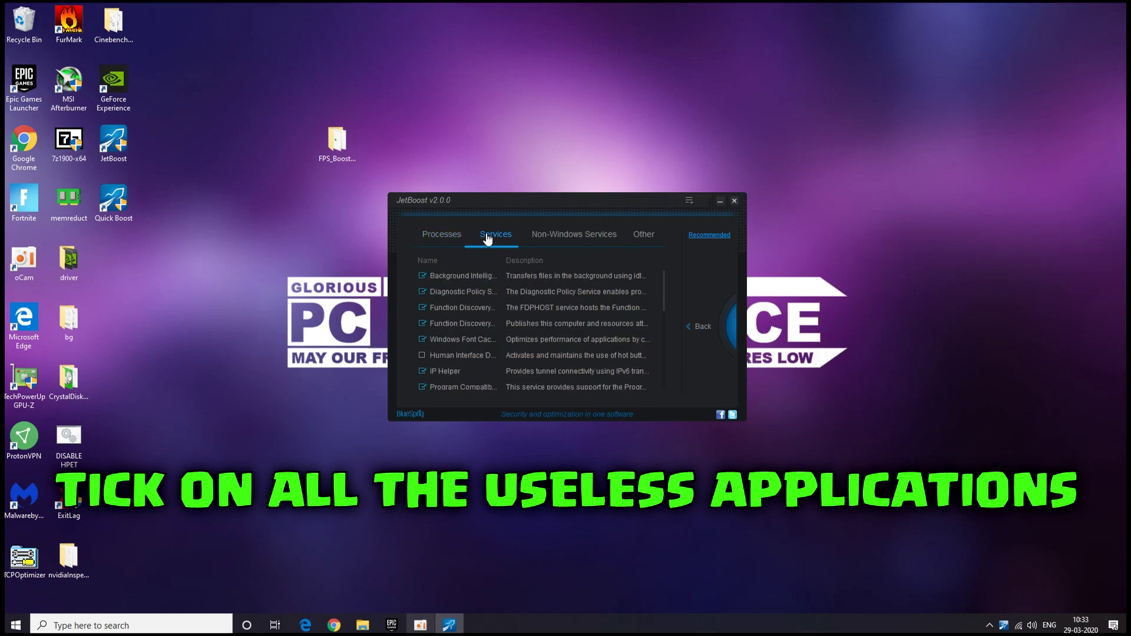
scroll(503, 302, down, 7)
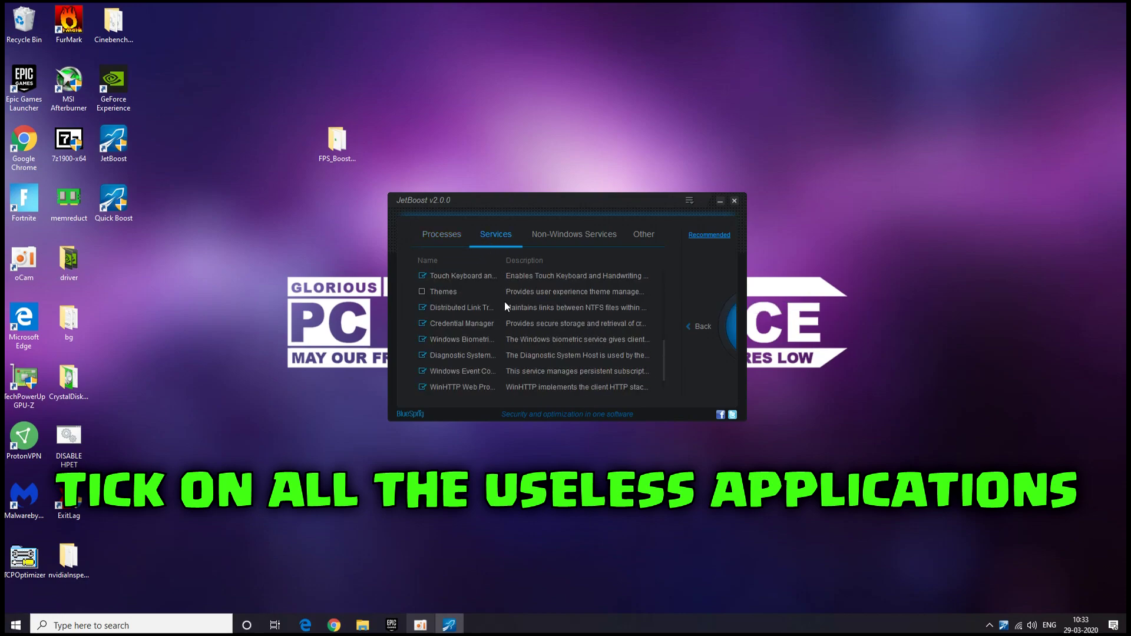
click(549, 238)
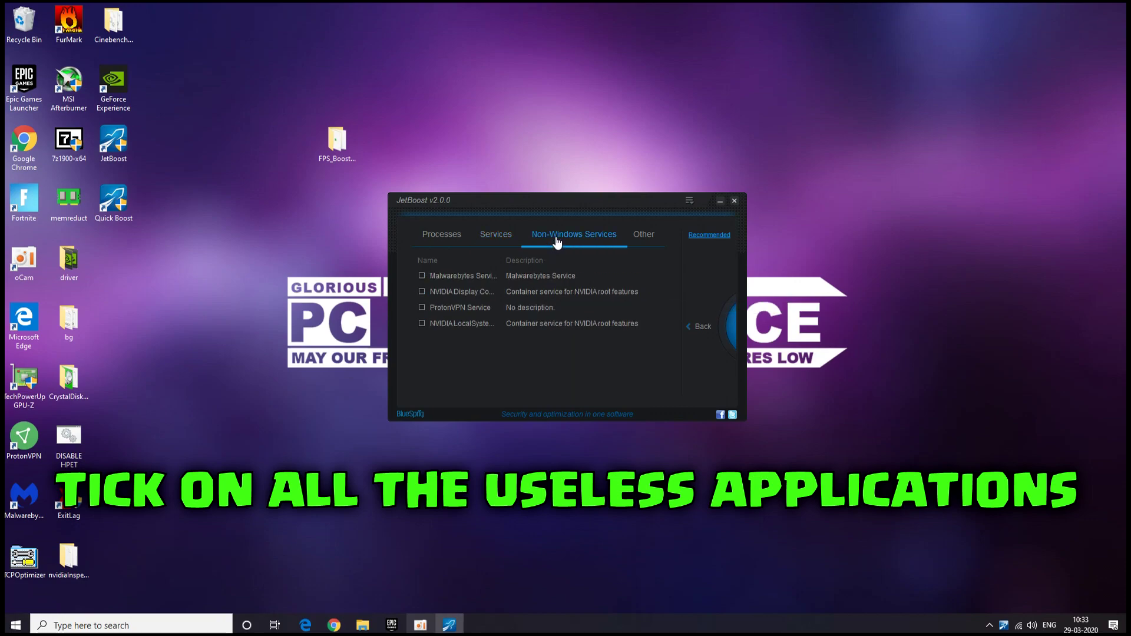
click(422, 277)
click(648, 235)
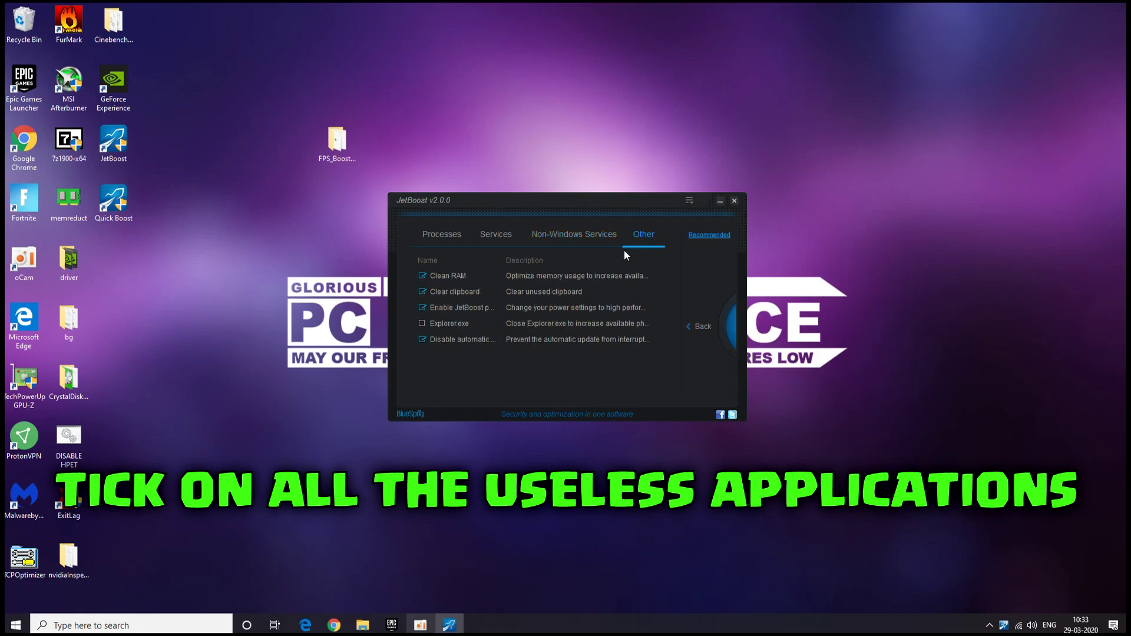
Step: Return to JetBoost's main view, run Boost, and close JetBoost
click(700, 327)
click(574, 328)
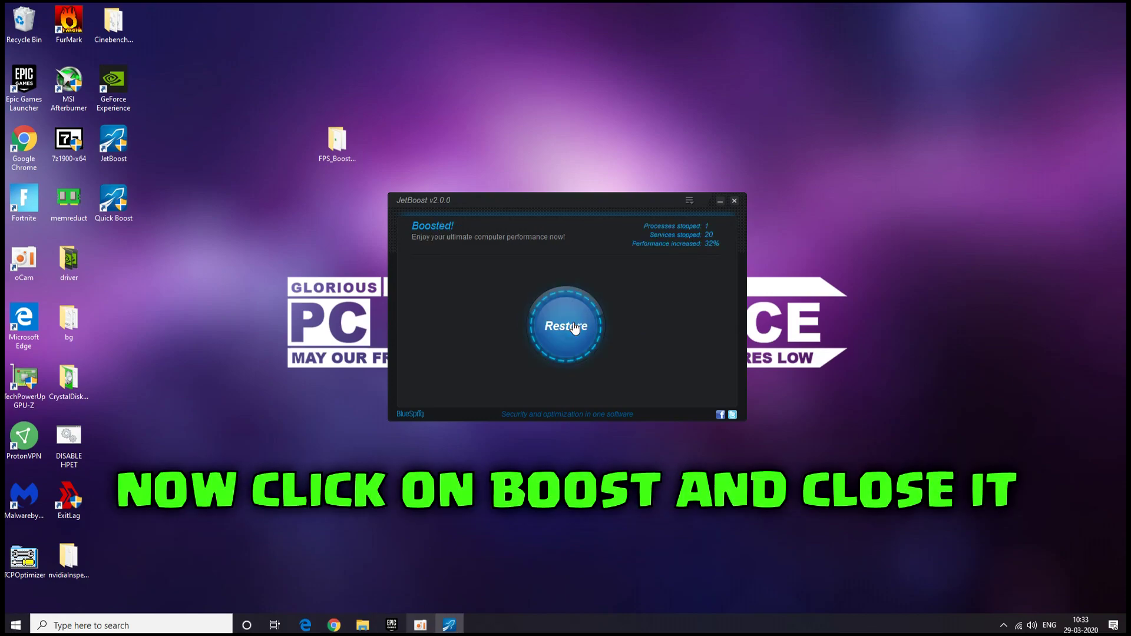
click(734, 201)
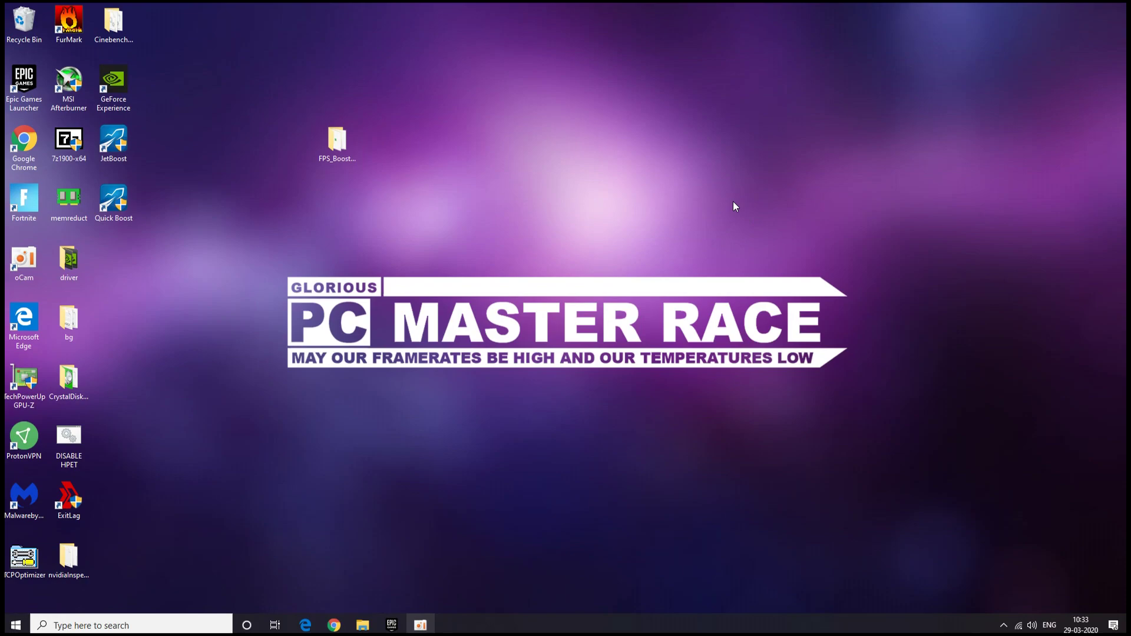
Step: Launch memreduct-3.3.5-setup from the FPS boost pack folder and ignore the warning that Mem Reduct is running
double_click(334, 150)
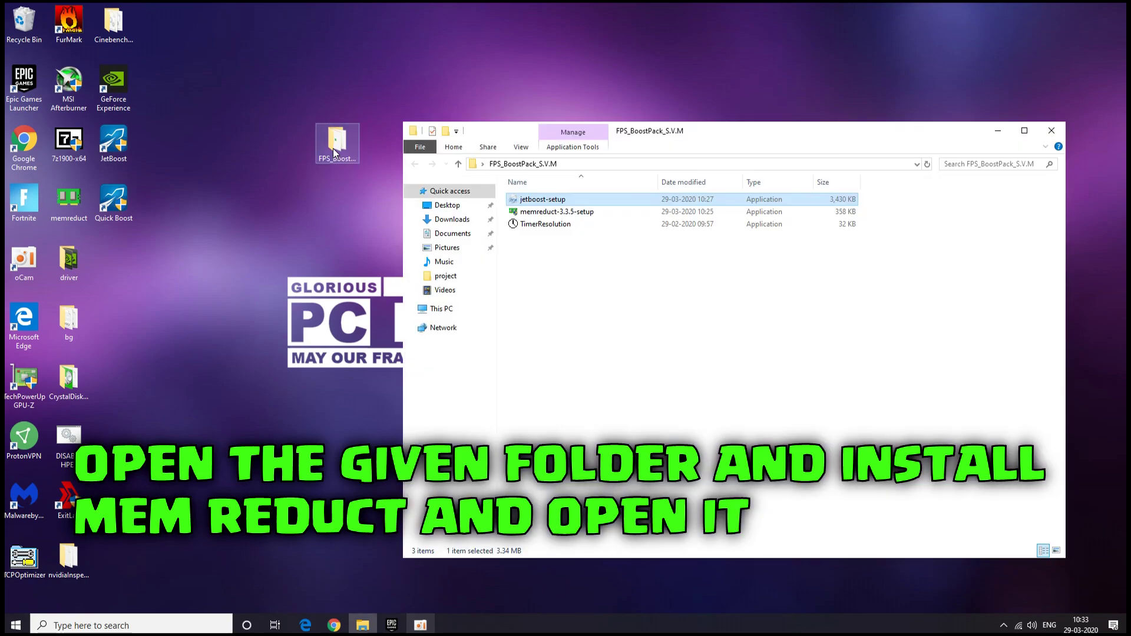
double_click(582, 212)
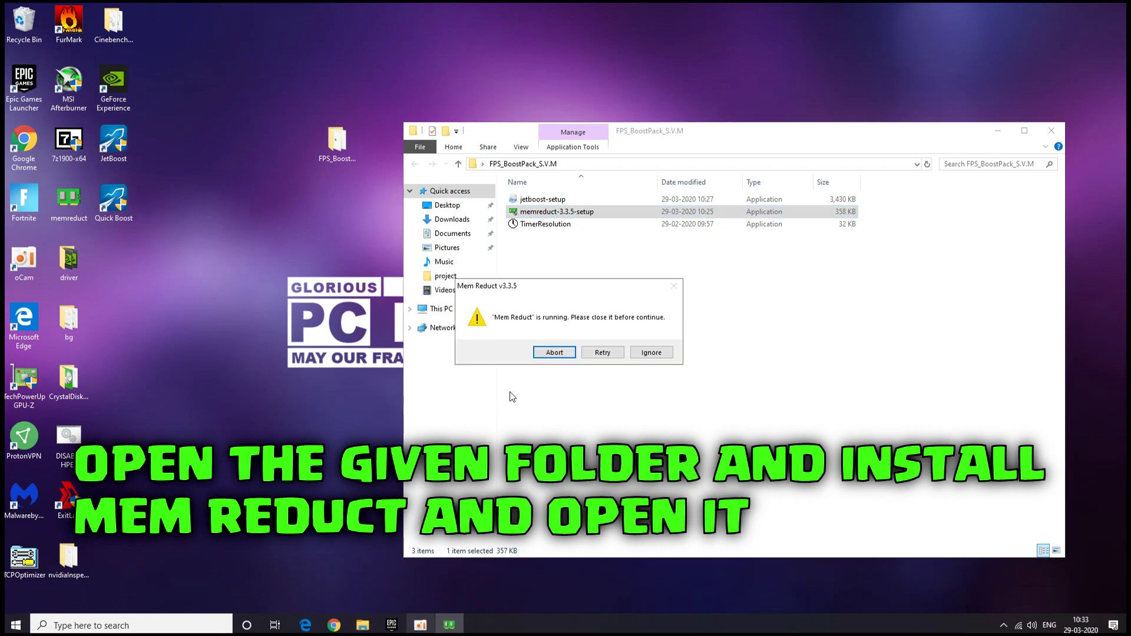
click(600, 352)
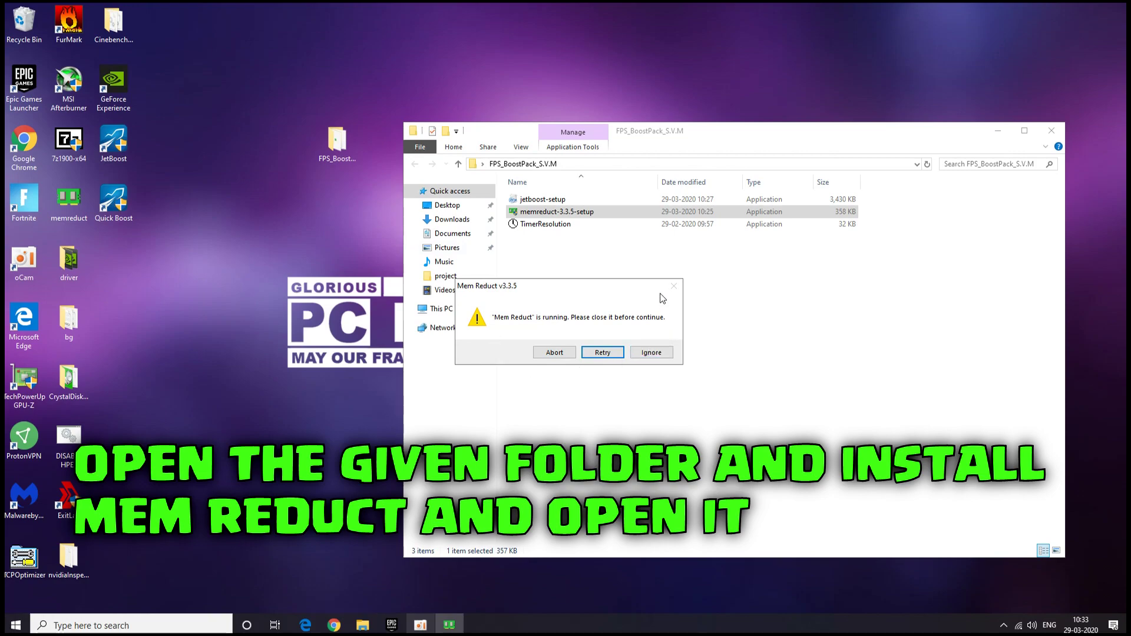
click(651, 353)
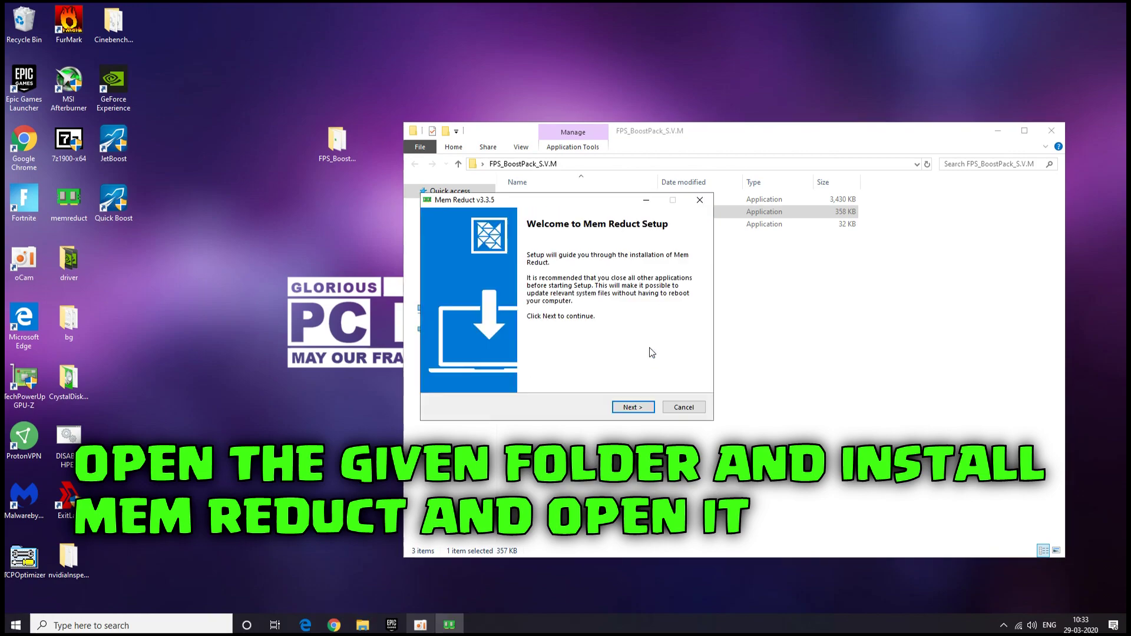
Step: Install Mem Reduct in the default C:\Program Files\Mem Reduct folder and finish setup with Run Mem Reduct ticked
click(642, 406)
click(634, 409)
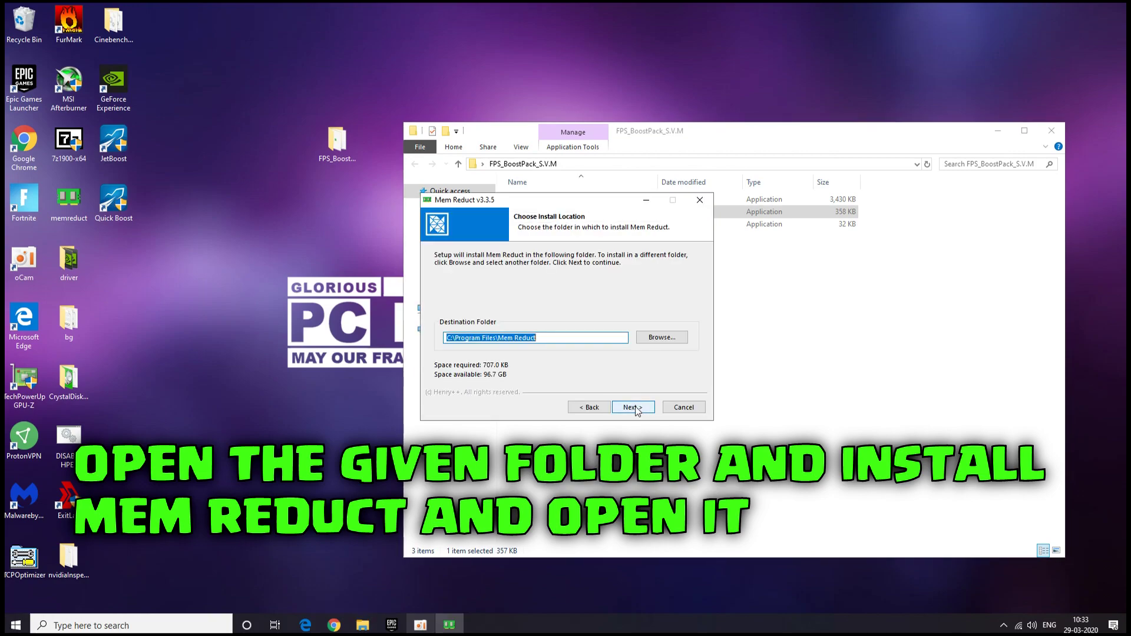
click(632, 407)
click(632, 407)
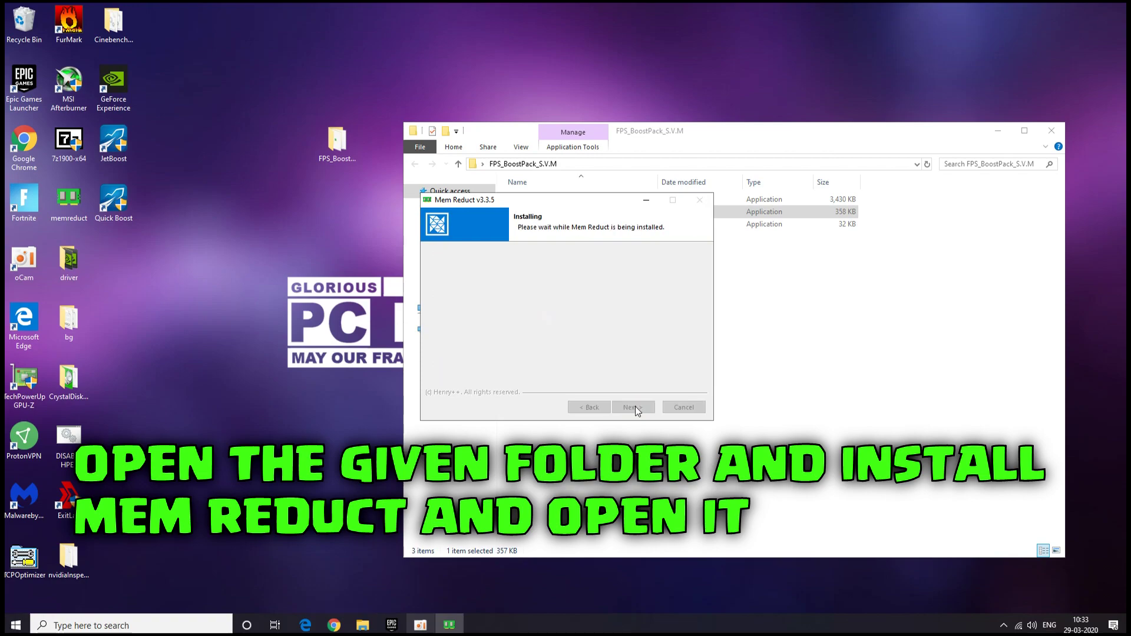
click(633, 407)
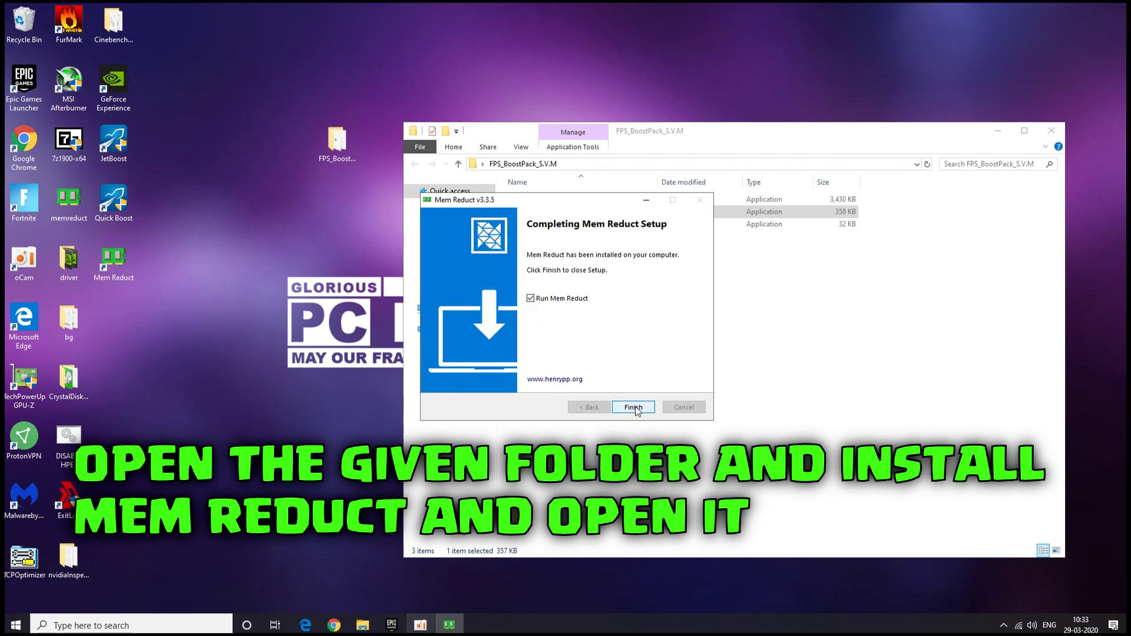
click(634, 407)
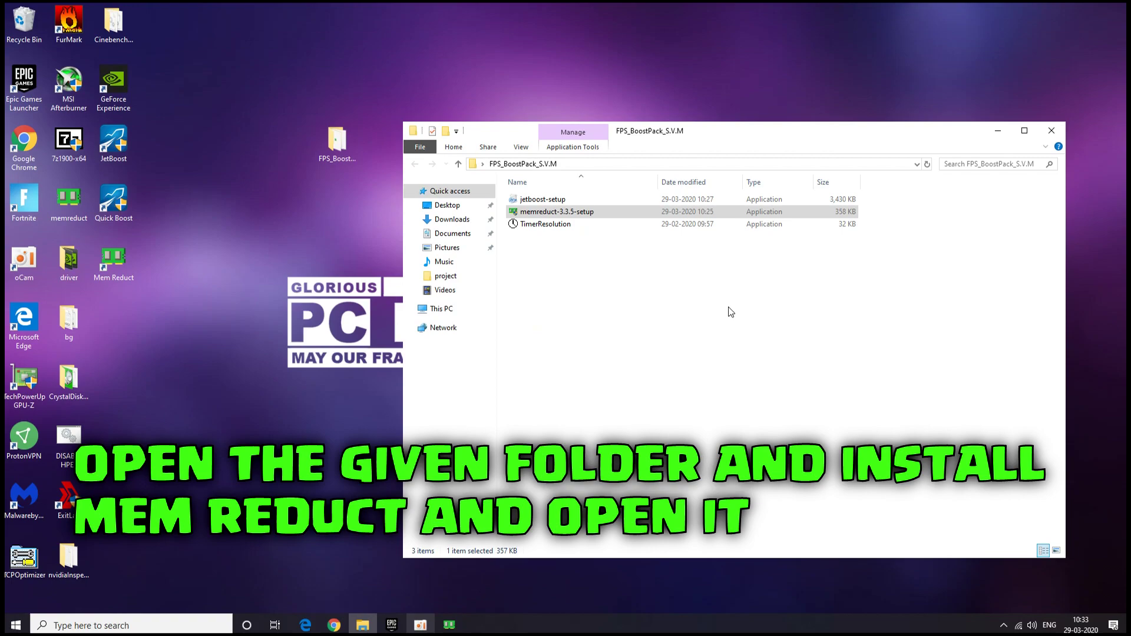
Step: Minimize the folder window, clean the memory with Mem Reduct, and close its window
click(998, 132)
click(450, 625)
click(557, 407)
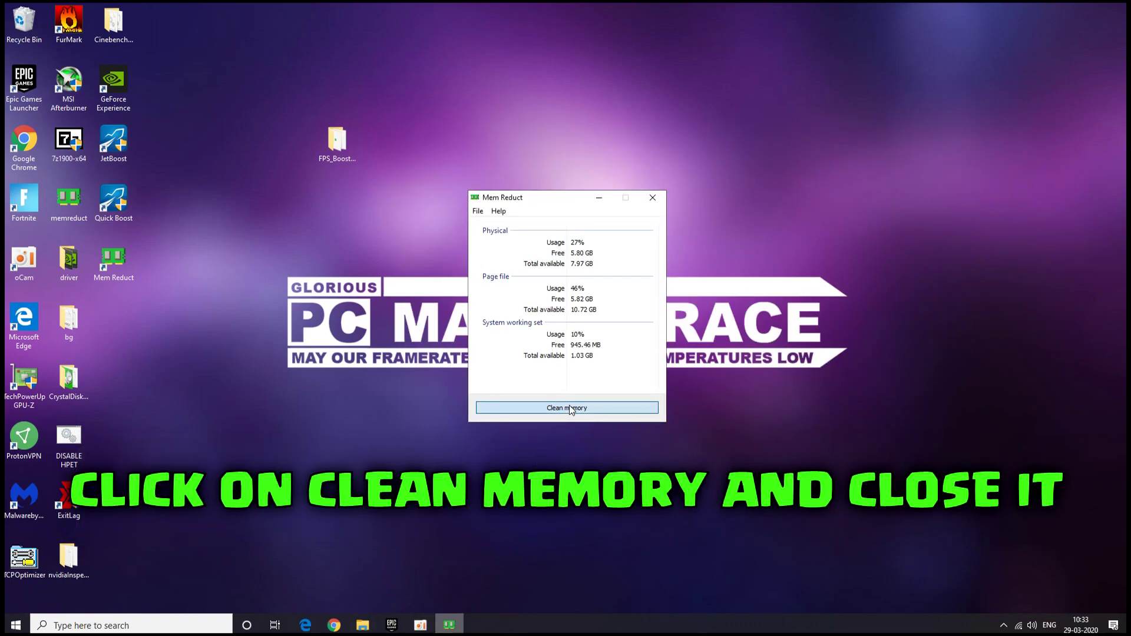
click(604, 329)
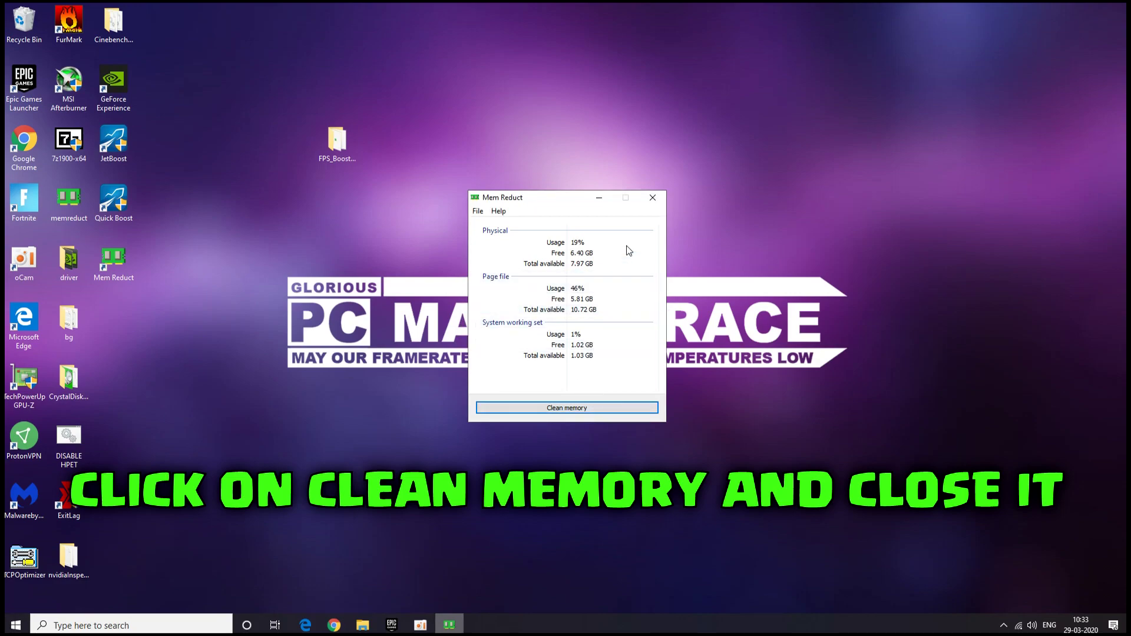
click(651, 199)
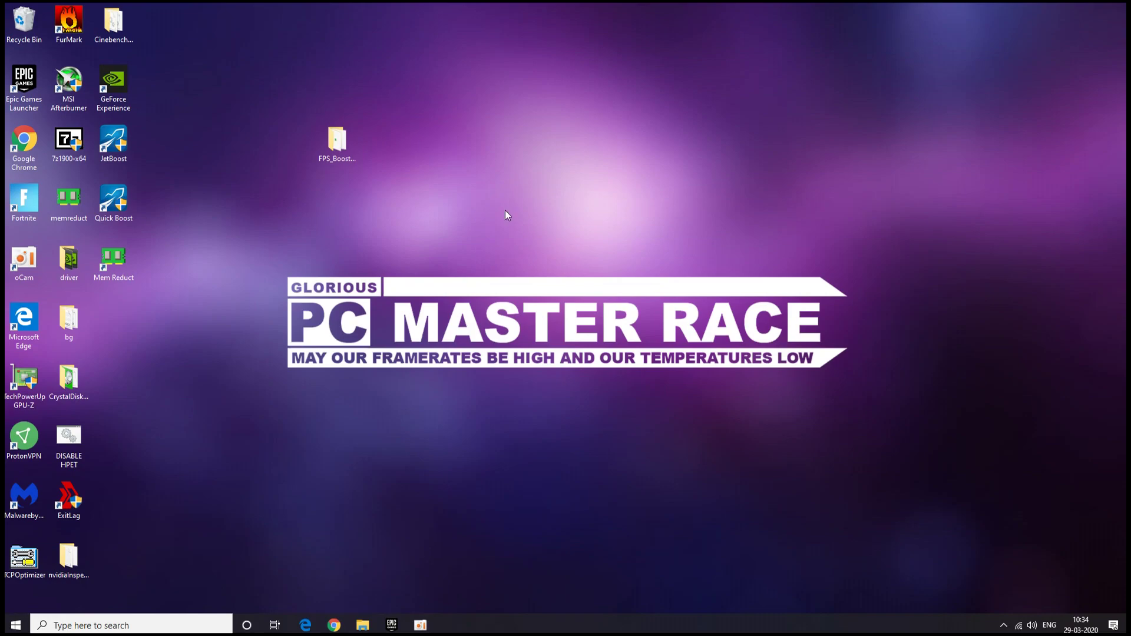
Step: Run TimerResolution from the FPS boost pack folder, set the timer to maximum resolution, and close the folder while leaving the tool minimized
double_click(335, 148)
double_click(516, 225)
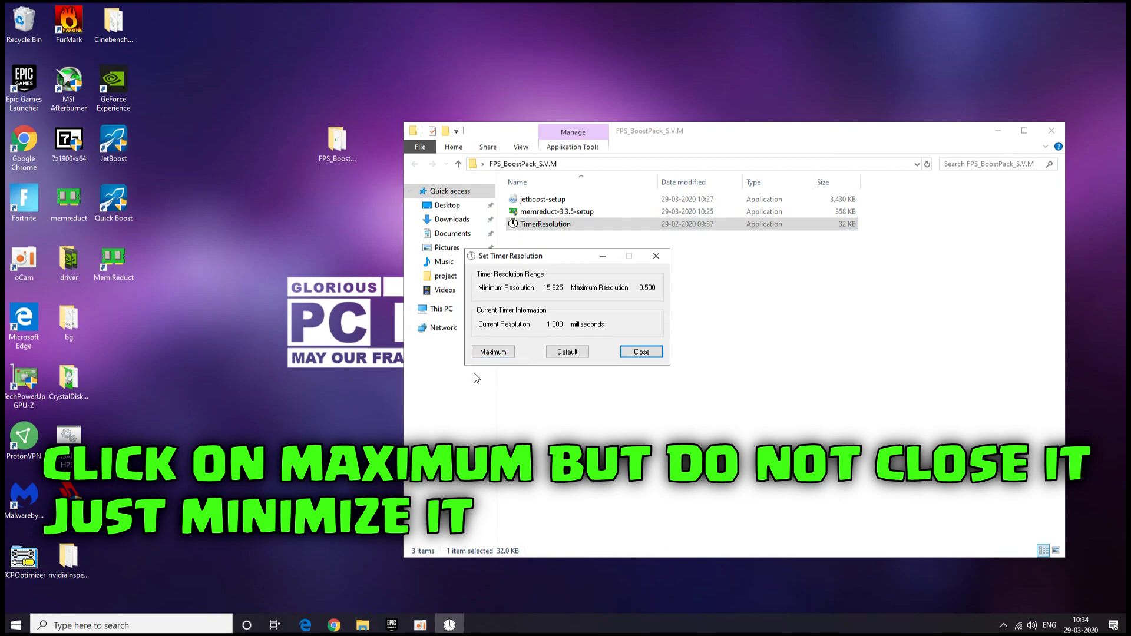
click(493, 354)
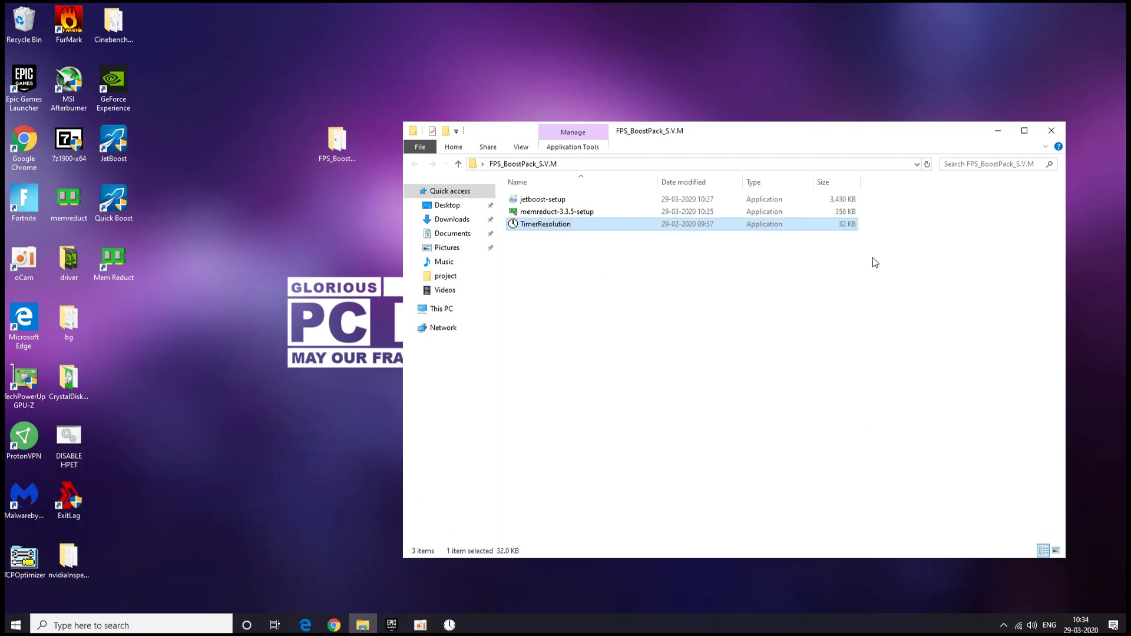
click(1051, 131)
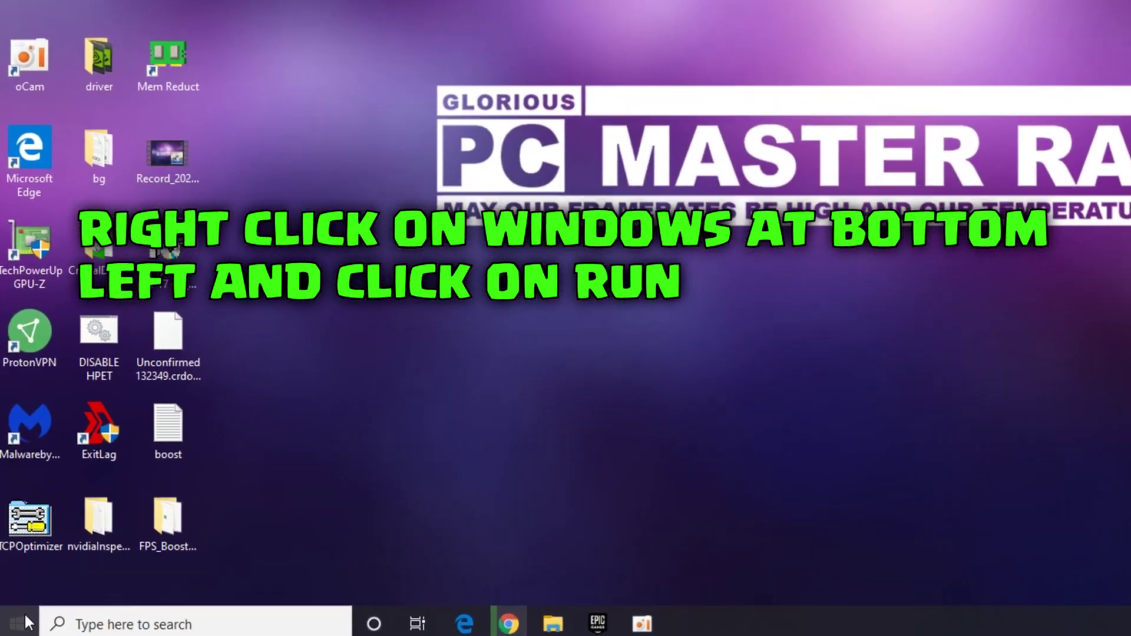
Step: Open the Windows Prefetch folder by running prefetch, and grant permanent access to it
right_click(16, 622)
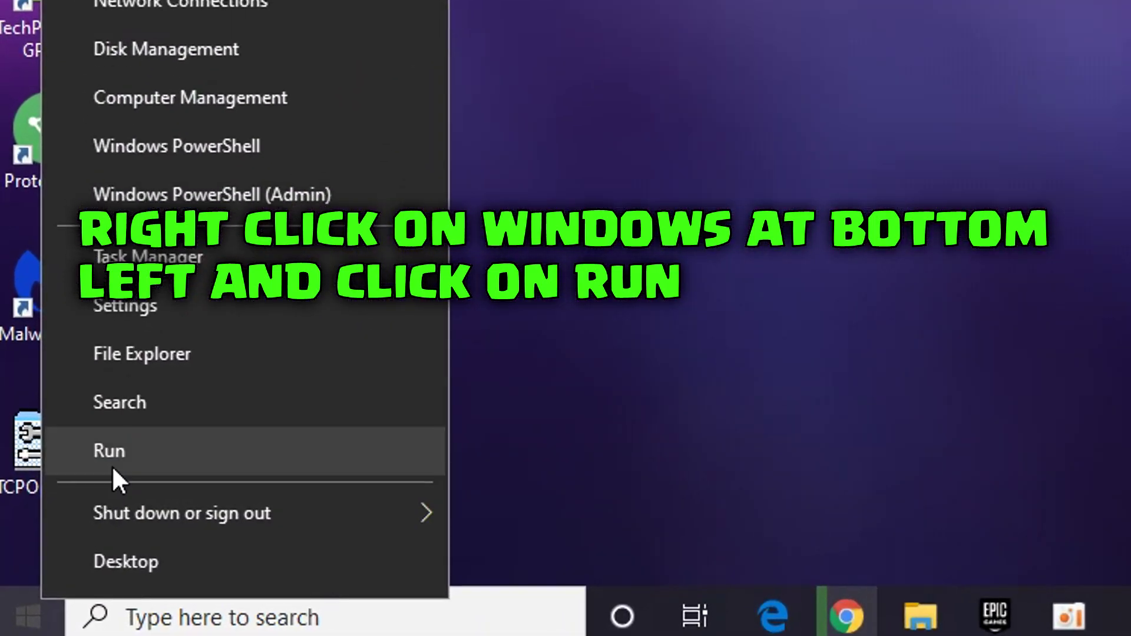
click(87, 495)
key(BackSpace)
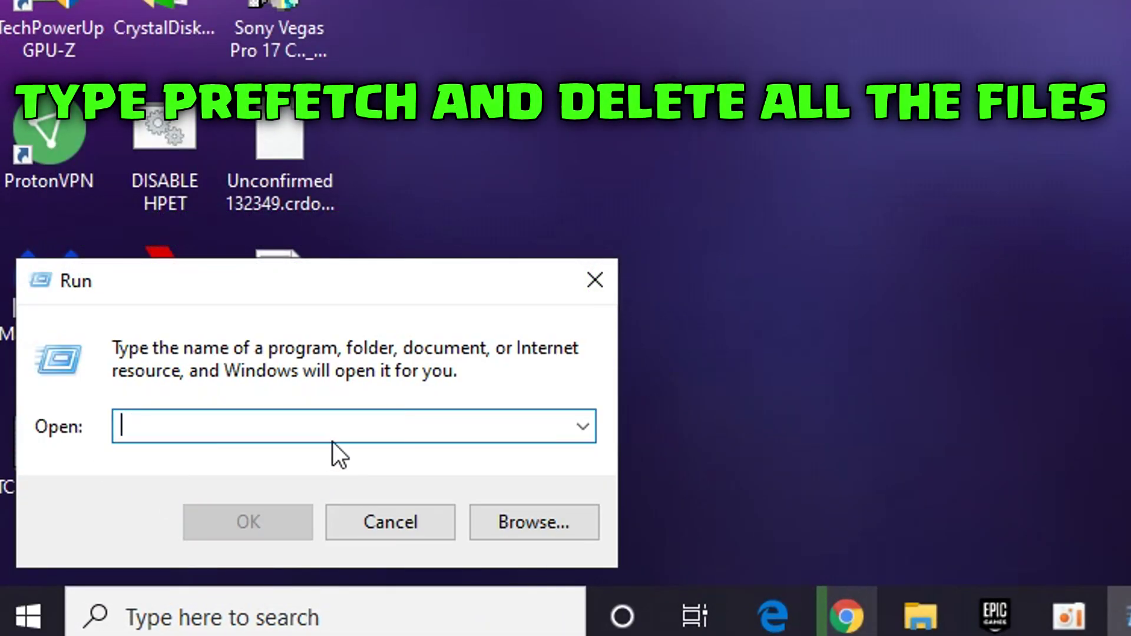
text(pref)
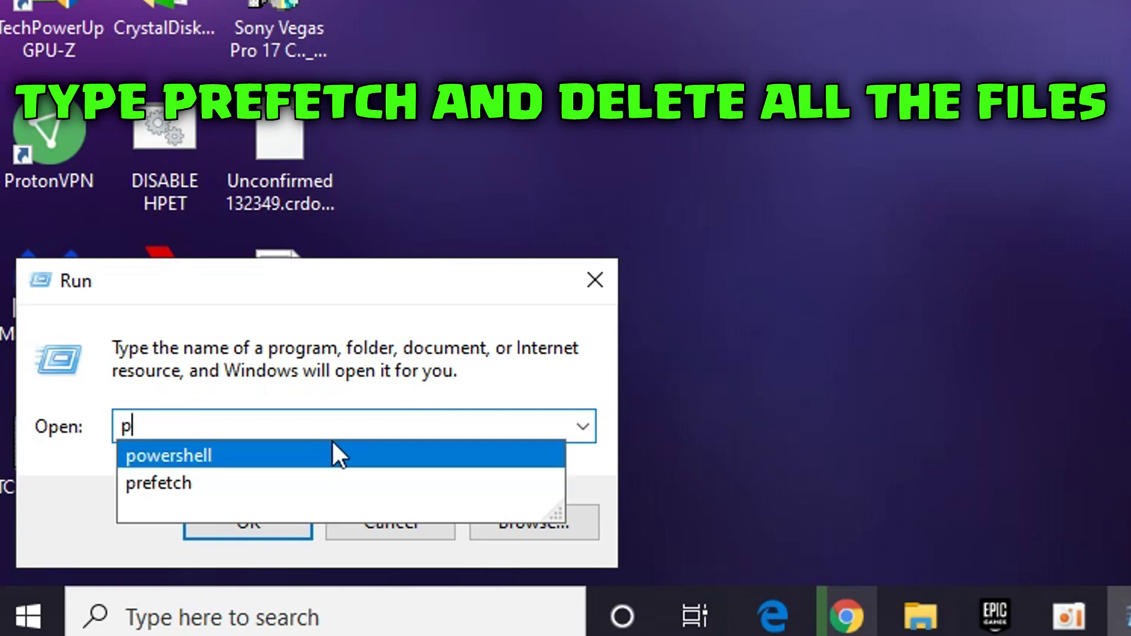
text(etch)
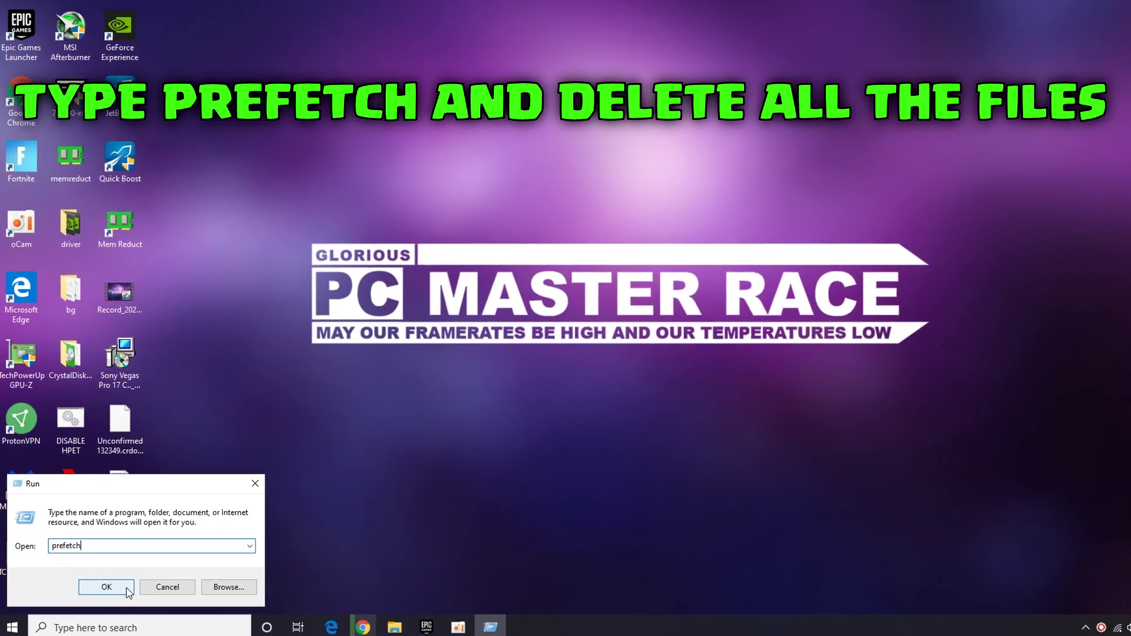
click(127, 587)
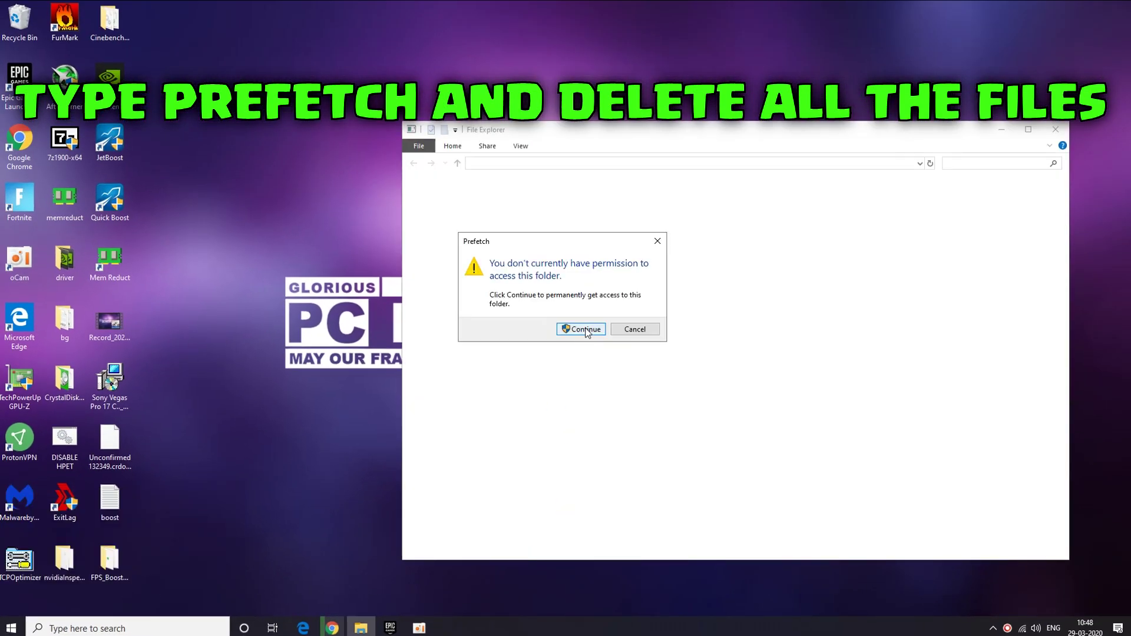
click(585, 329)
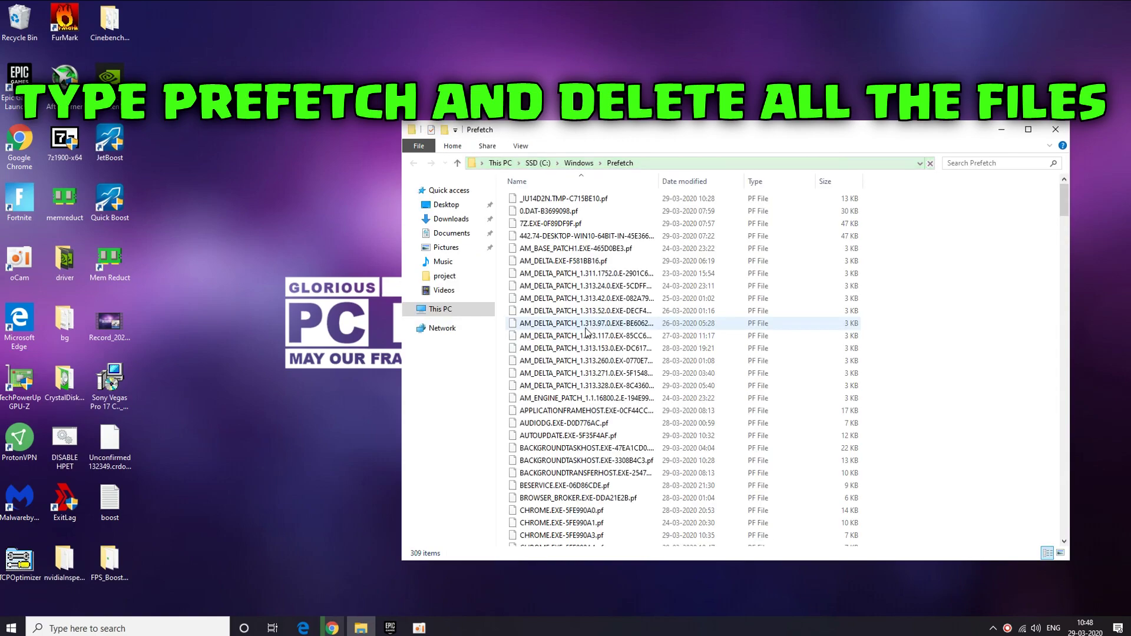
Step: Permanently delete all the files in the Prefetch folder, skipping the one in use, and close the folder
click(1034, 132)
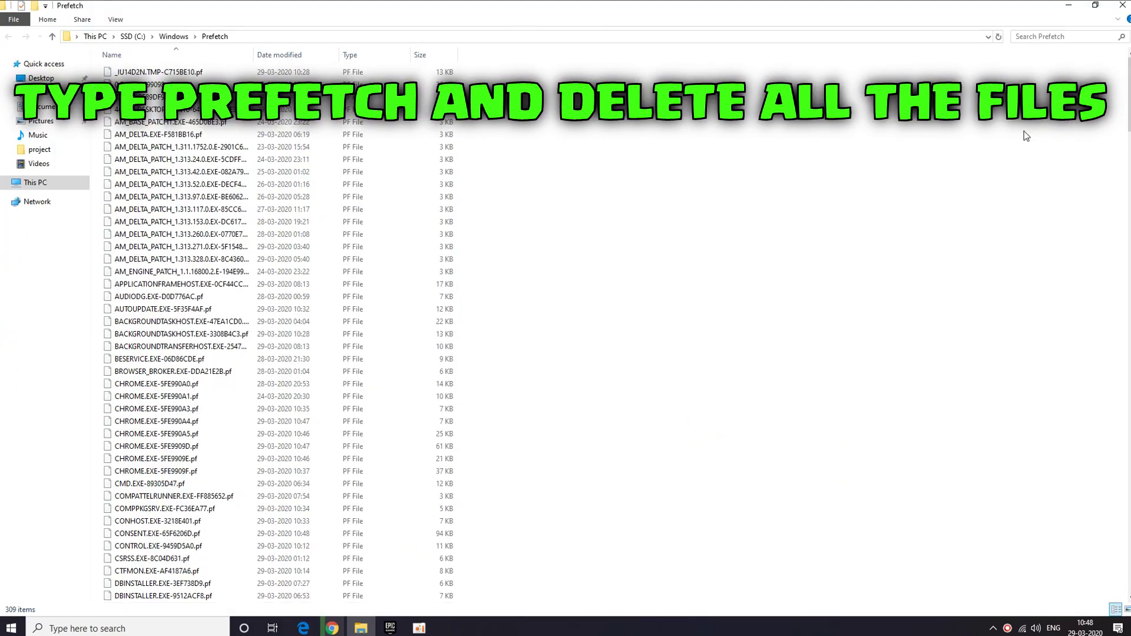
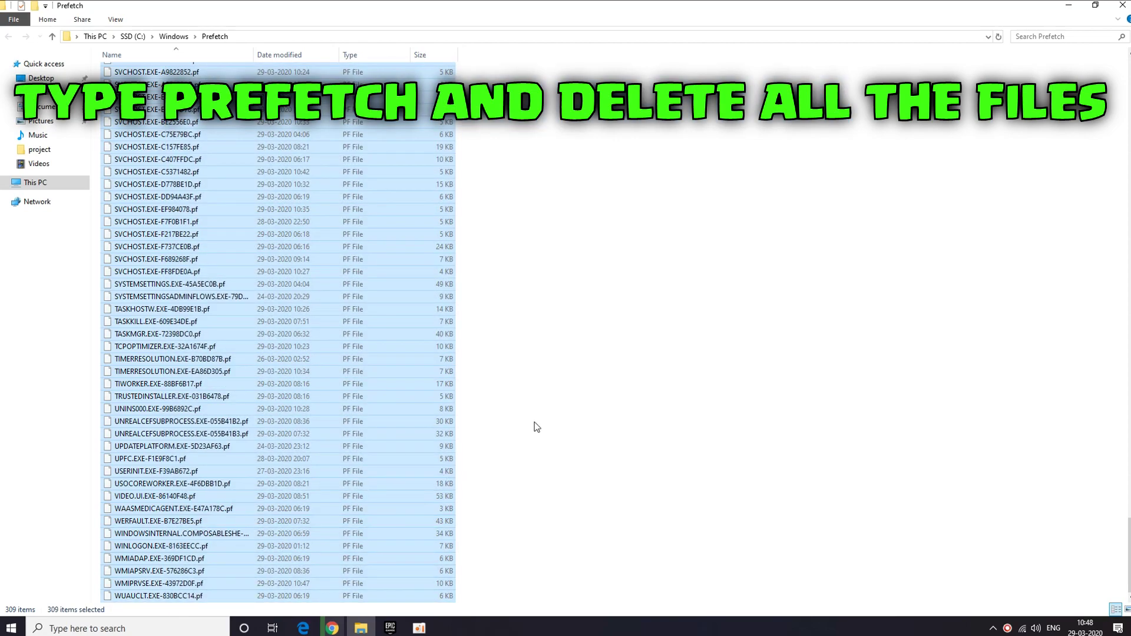
key(shift+Delete)
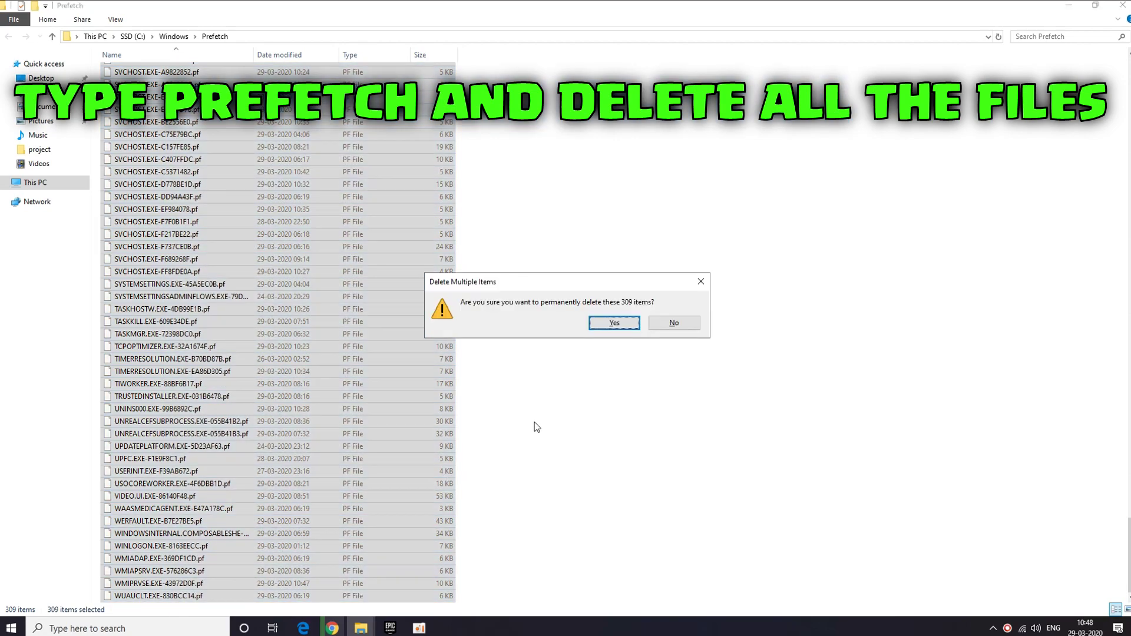
click(612, 325)
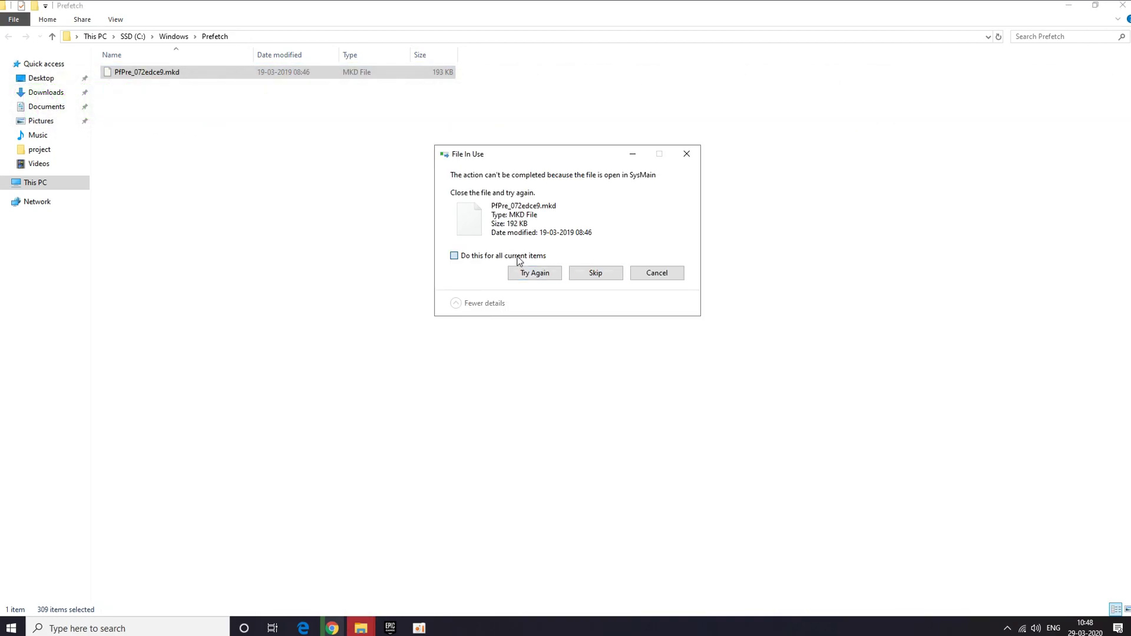
click(589, 273)
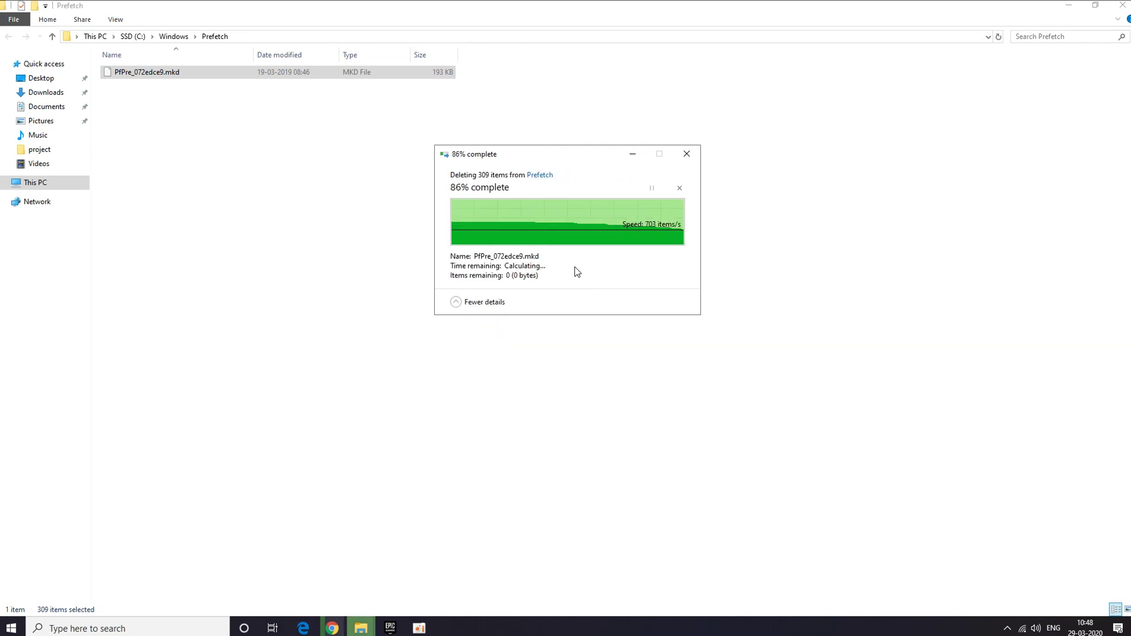
click(1122, 4)
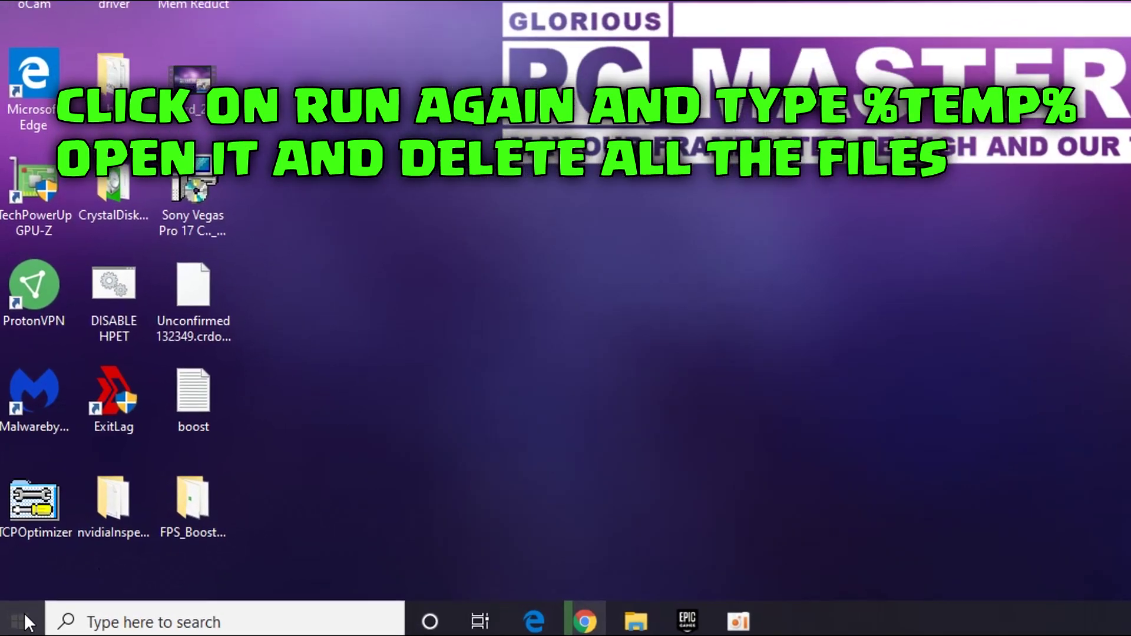
Step: Open the user's temporary files folder by running %temp%
right_click(12, 627)
click(82, 489)
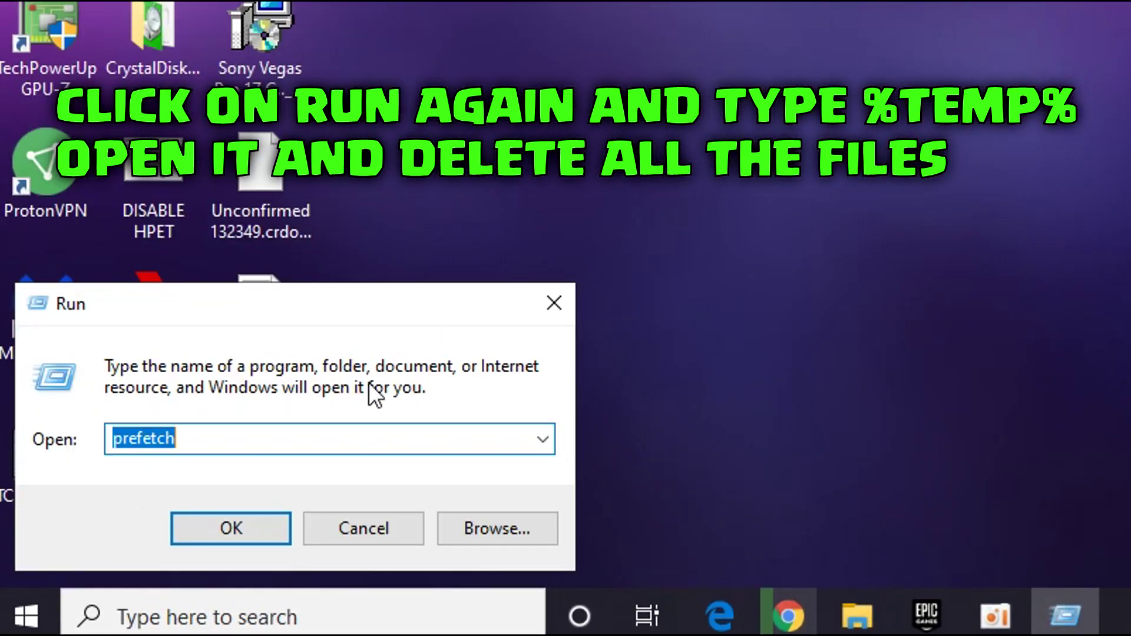
text(^)
key(BackSpace)
text(%)
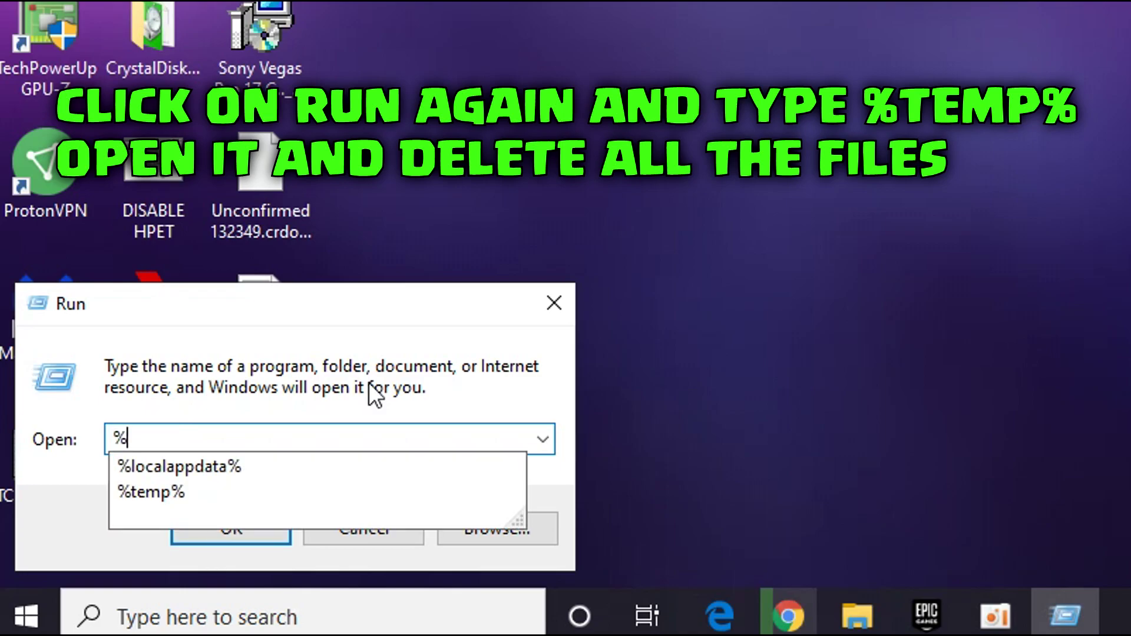
text(temp)
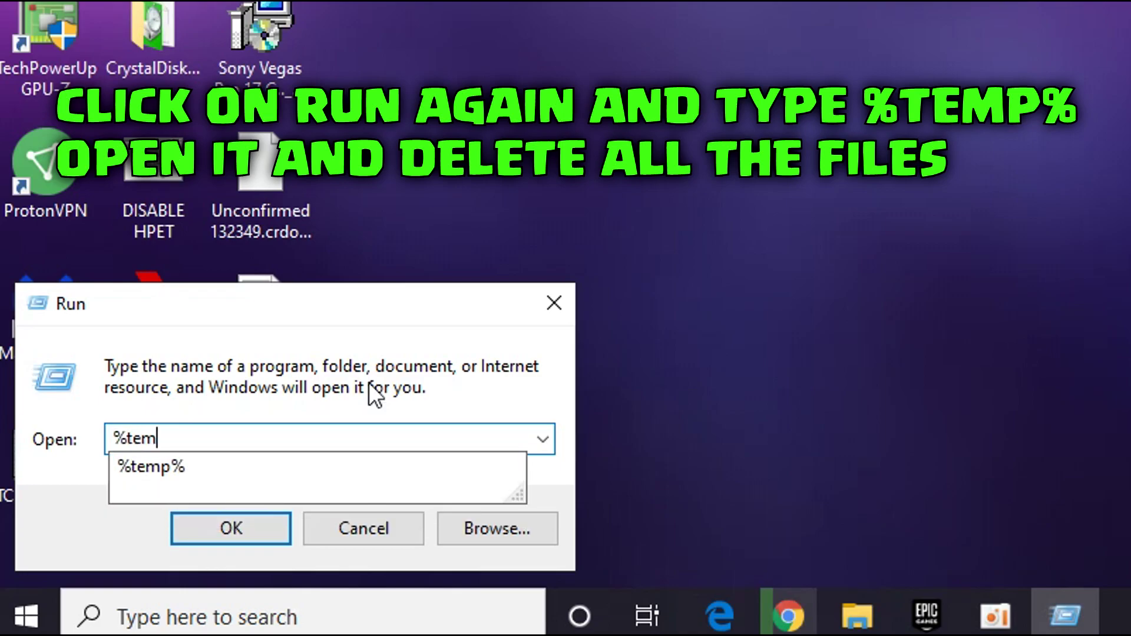
text(%)
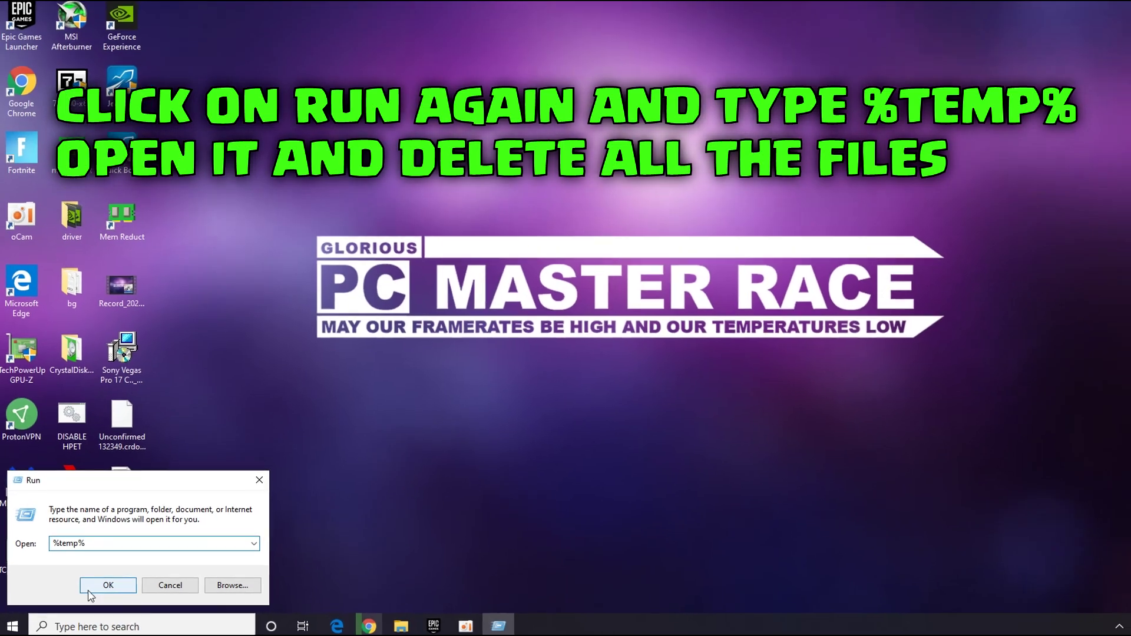
click(89, 591)
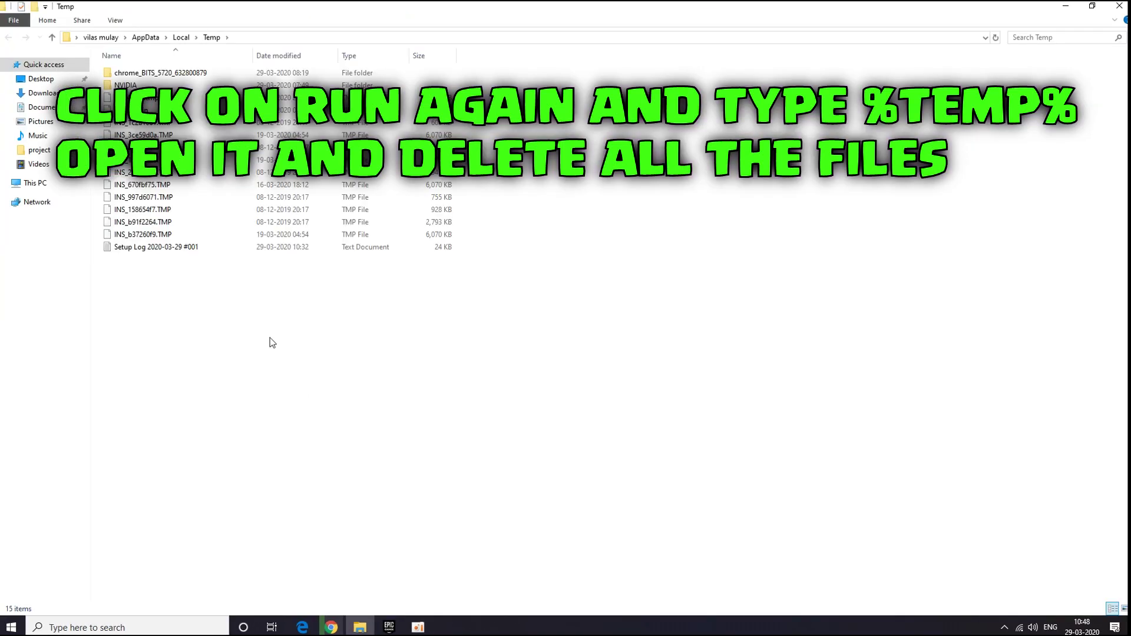
Step: Permanently delete all items in the Temp folder and close the folder
drag(270, 338, 190, 72)
right_click(205, 167)
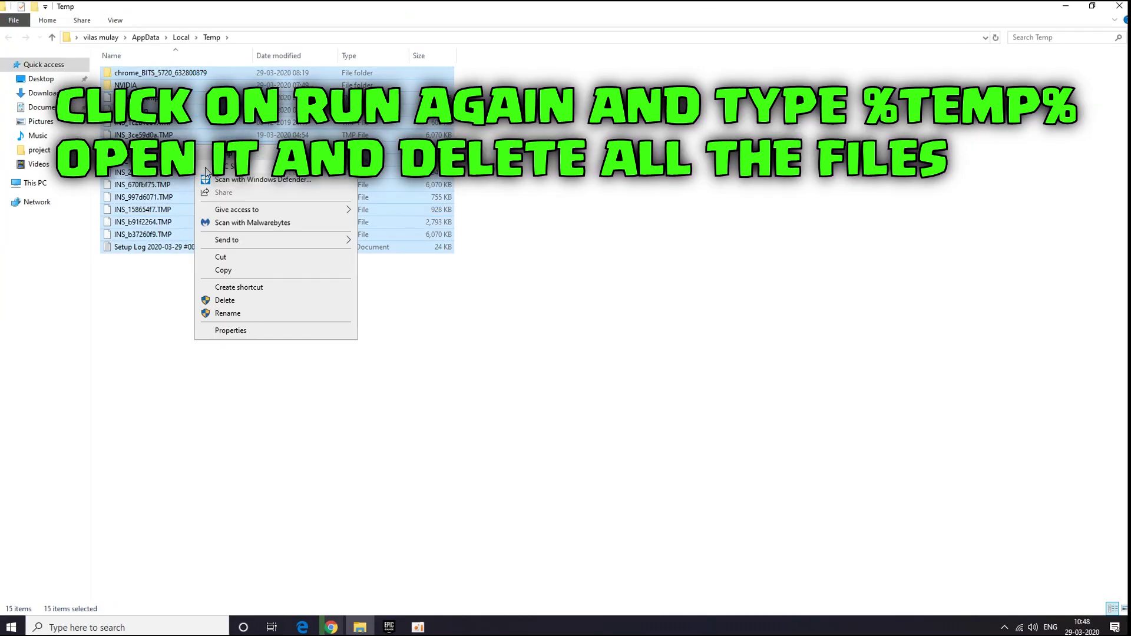
click(277, 301)
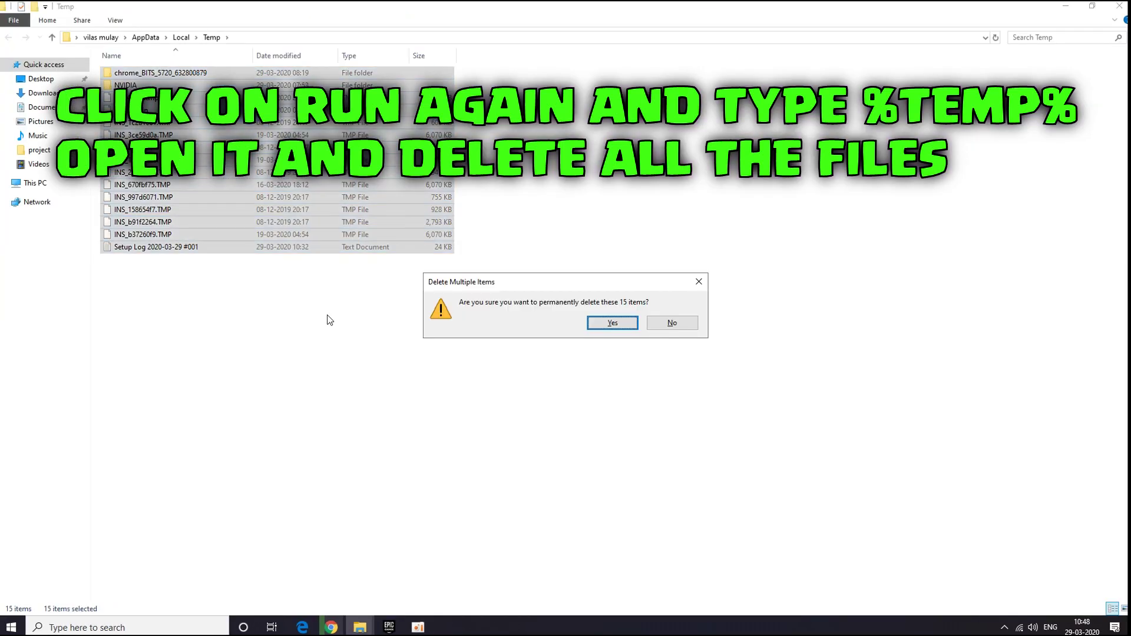
click(612, 323)
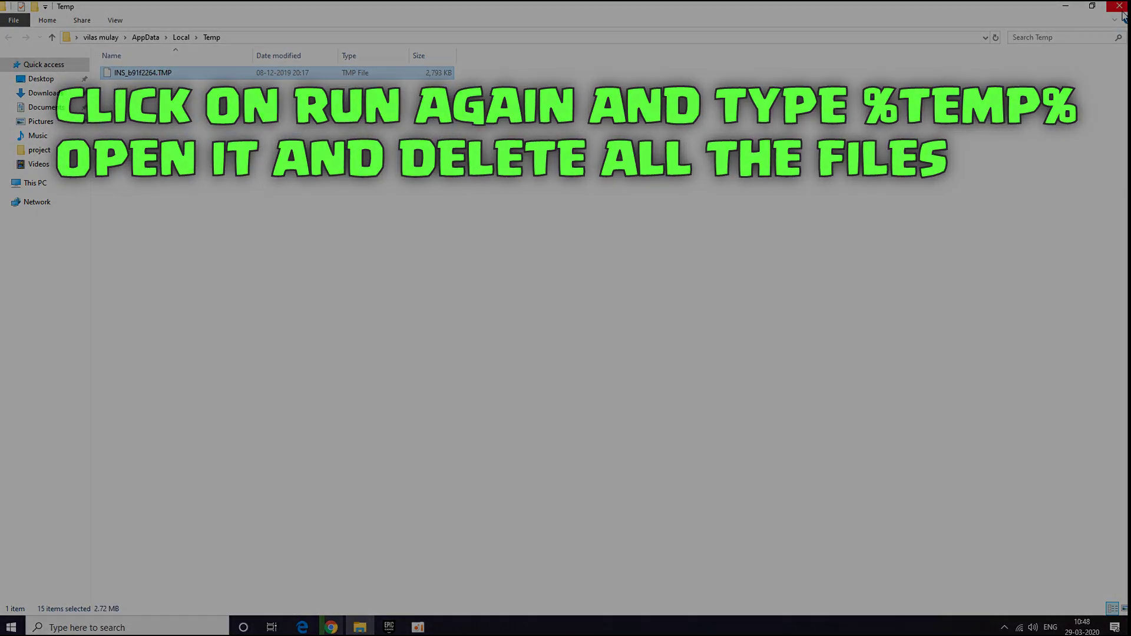
click(1121, 9)
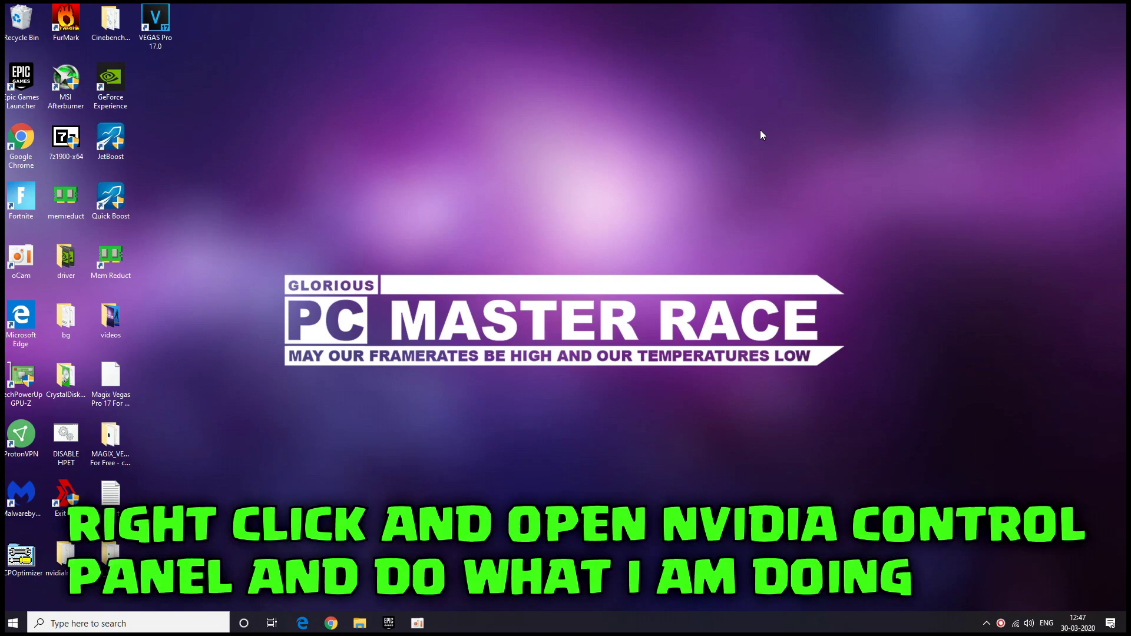
Step: Open NVIDIA Control Panel and set the image settings with preview to the user's own preference, emphasizing Performance fully
right_click(761, 134)
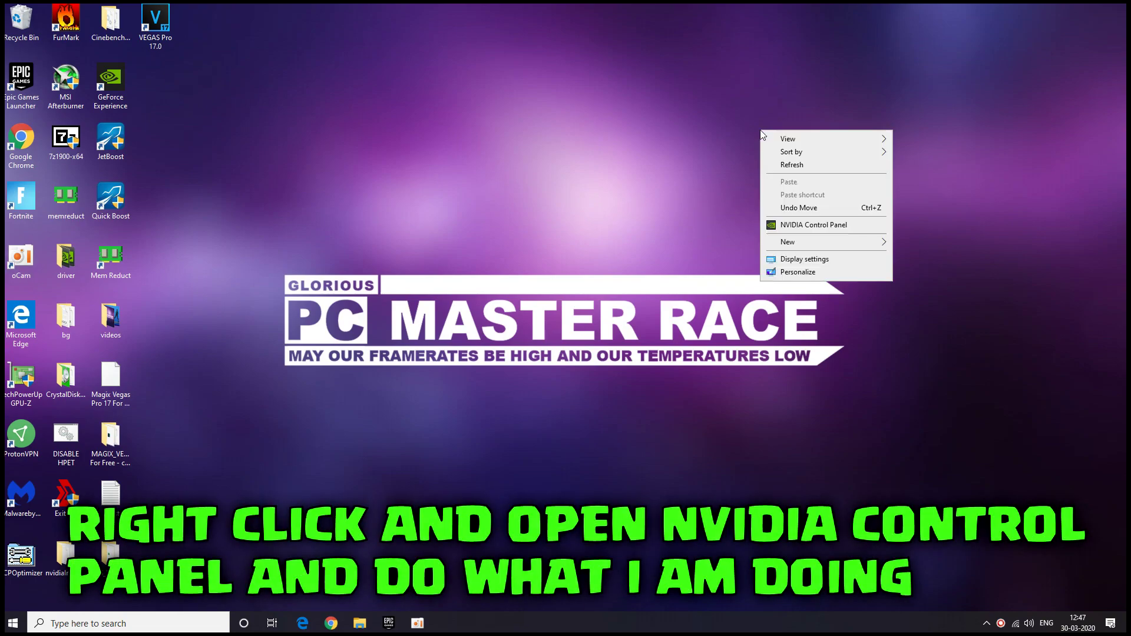
click(844, 230)
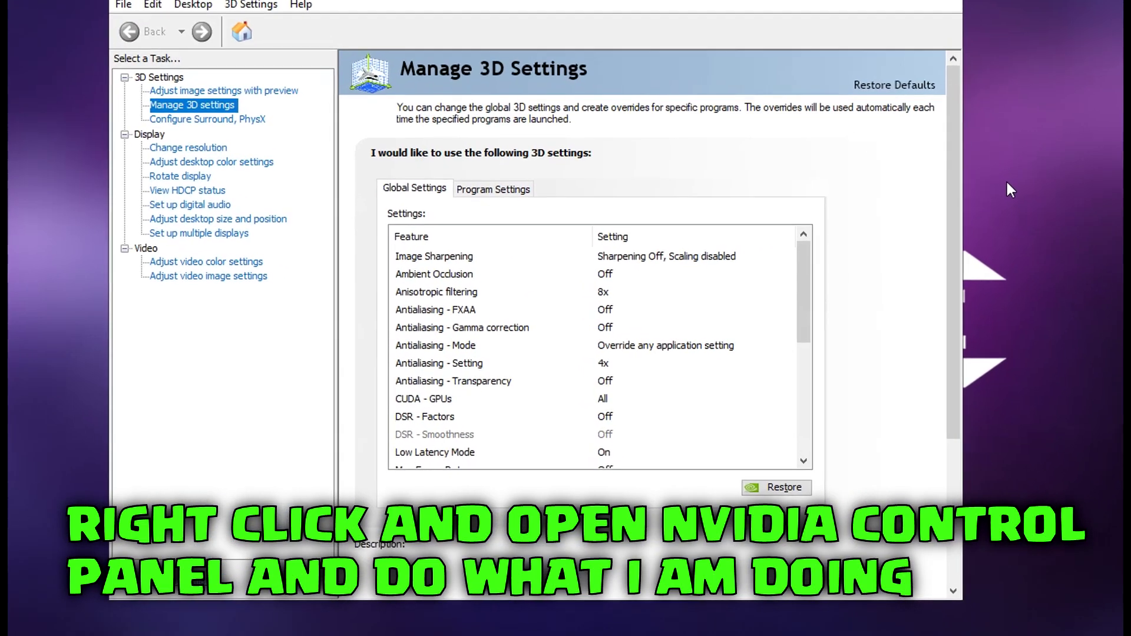
click(257, 91)
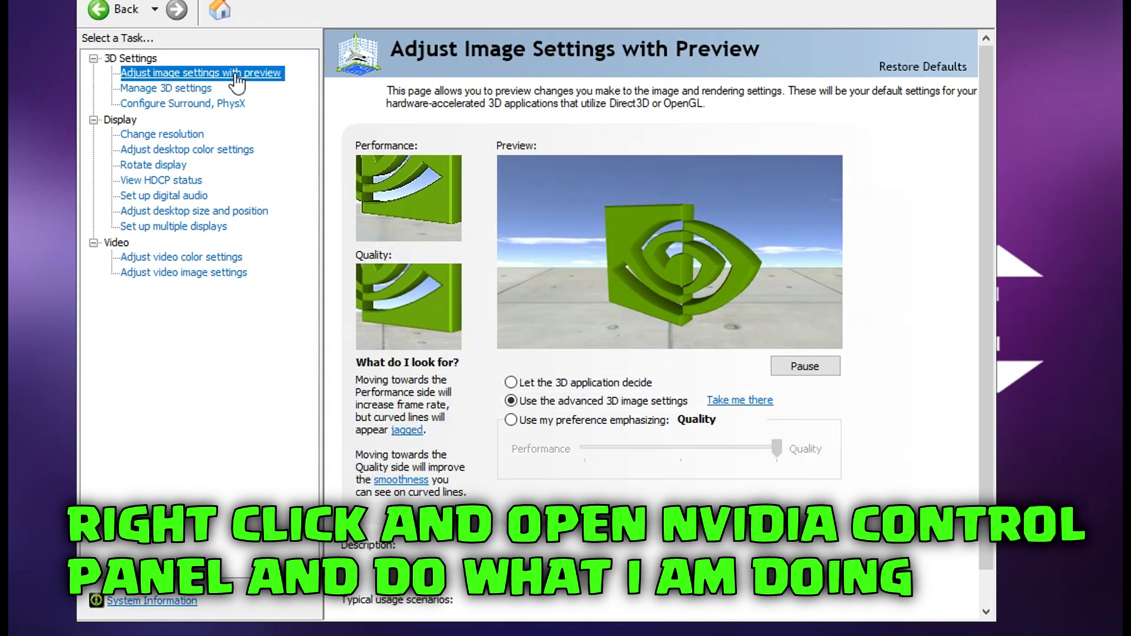
click(511, 419)
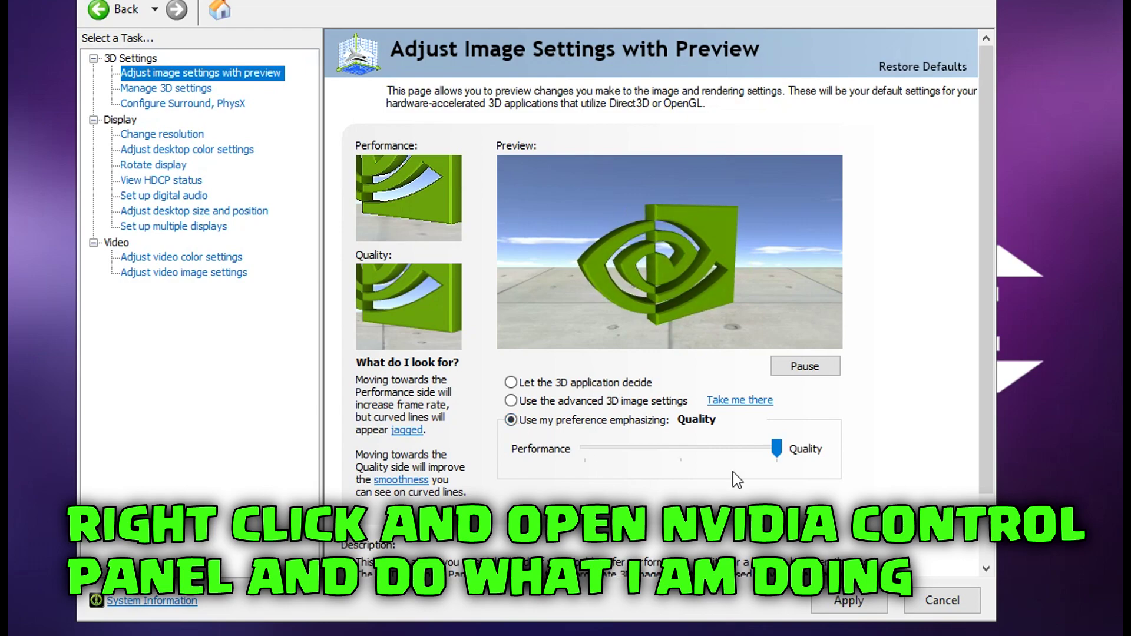
drag(776, 449, 592, 447)
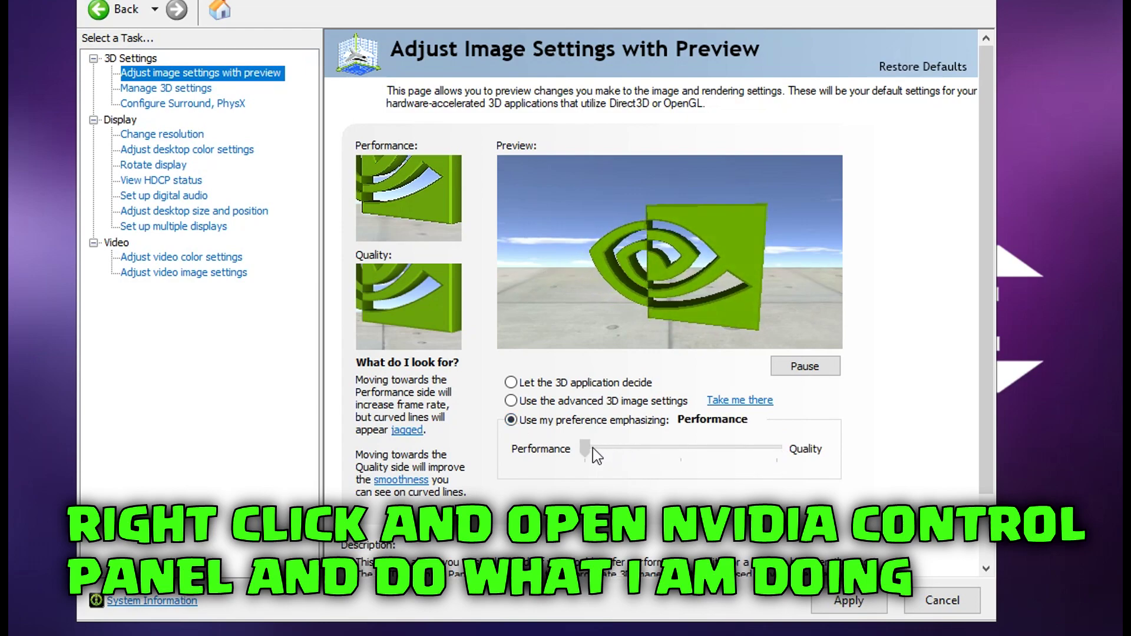
Step: In the global 3D settings, set Texture filtering - Quality to High performance
click(141, 90)
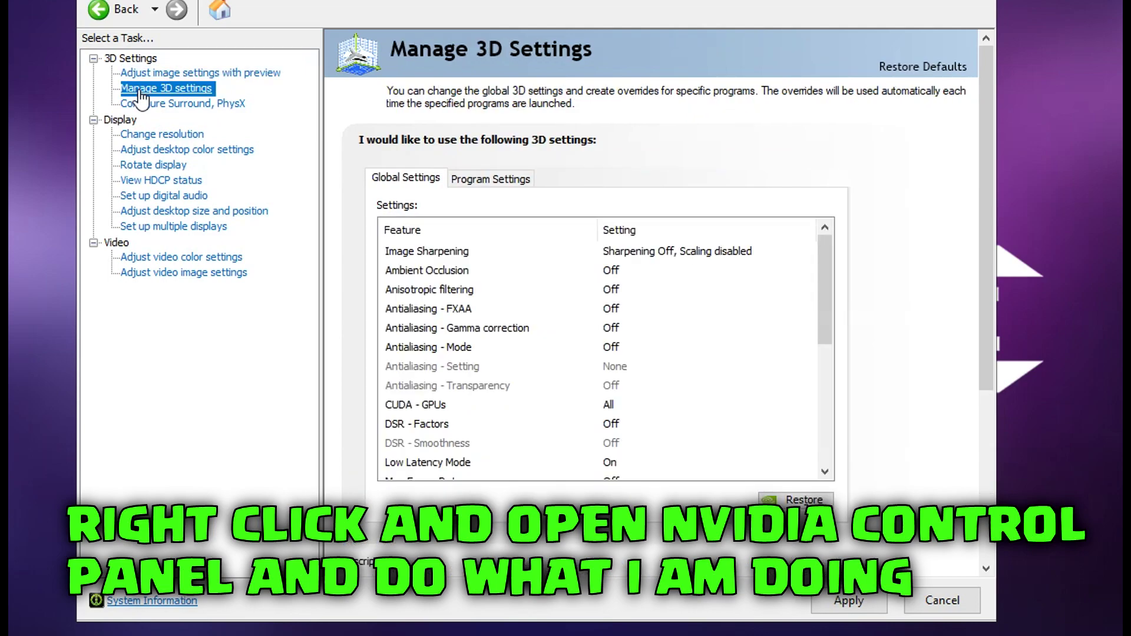
drag(831, 311, 847, 395)
click(454, 424)
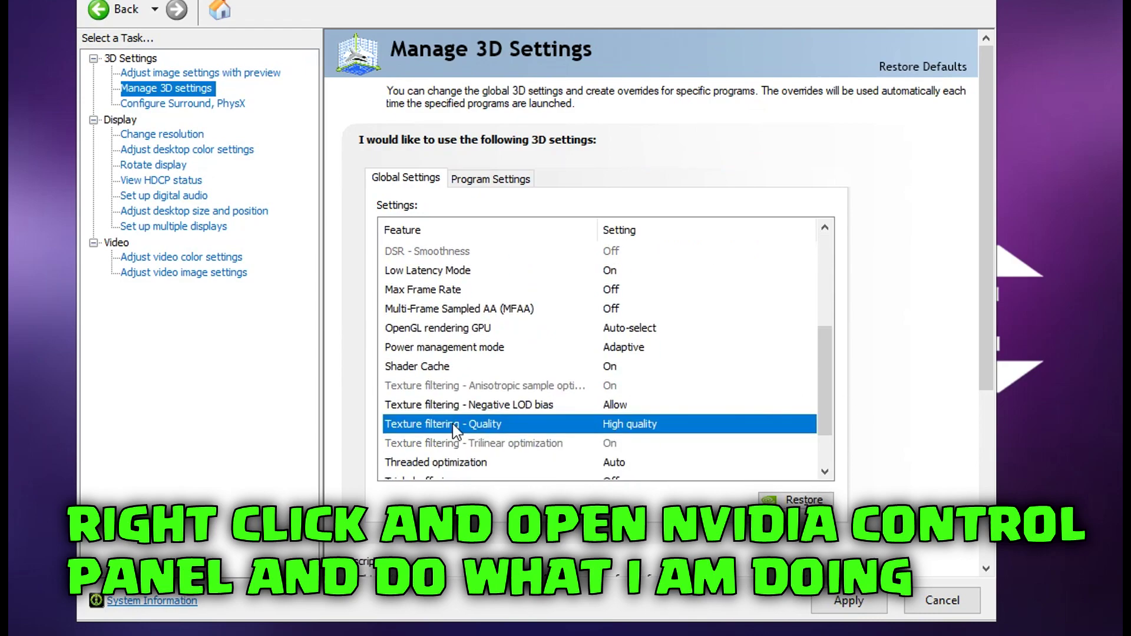
click(624, 425)
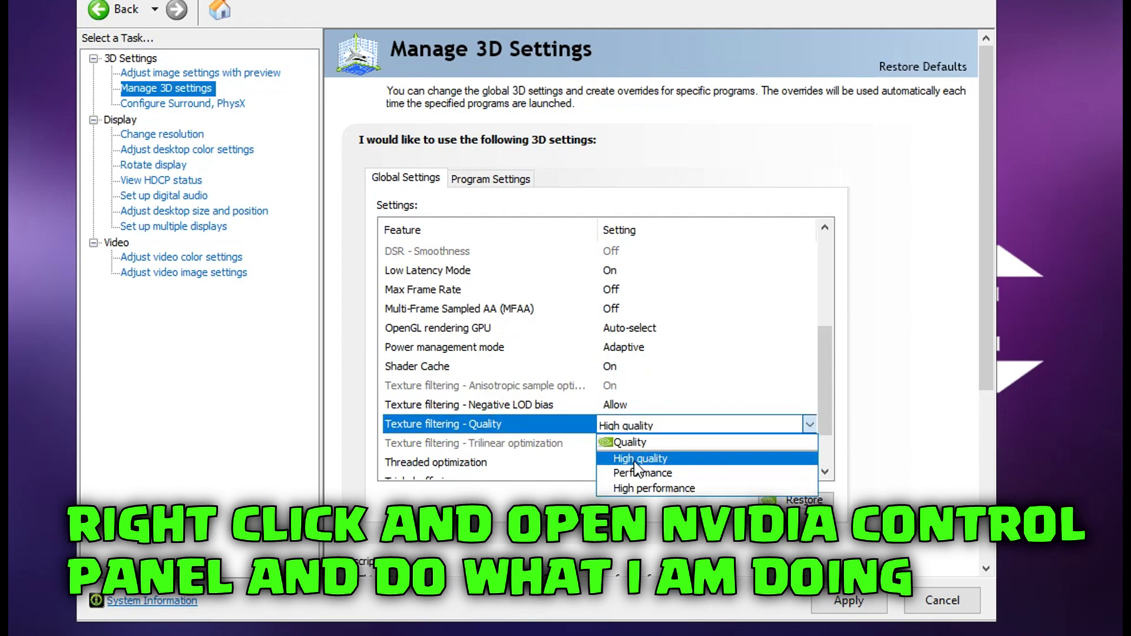
click(642, 487)
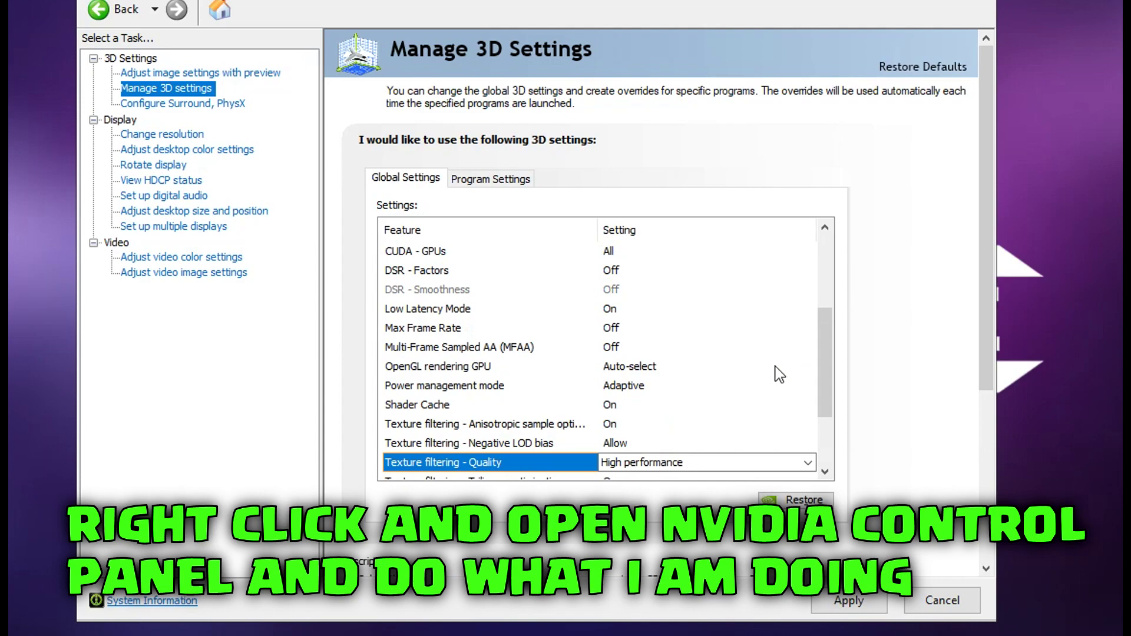
Step: Set the global Power management mode to Prefer maximum performance and apply the 3D settings
click(618, 386)
click(620, 388)
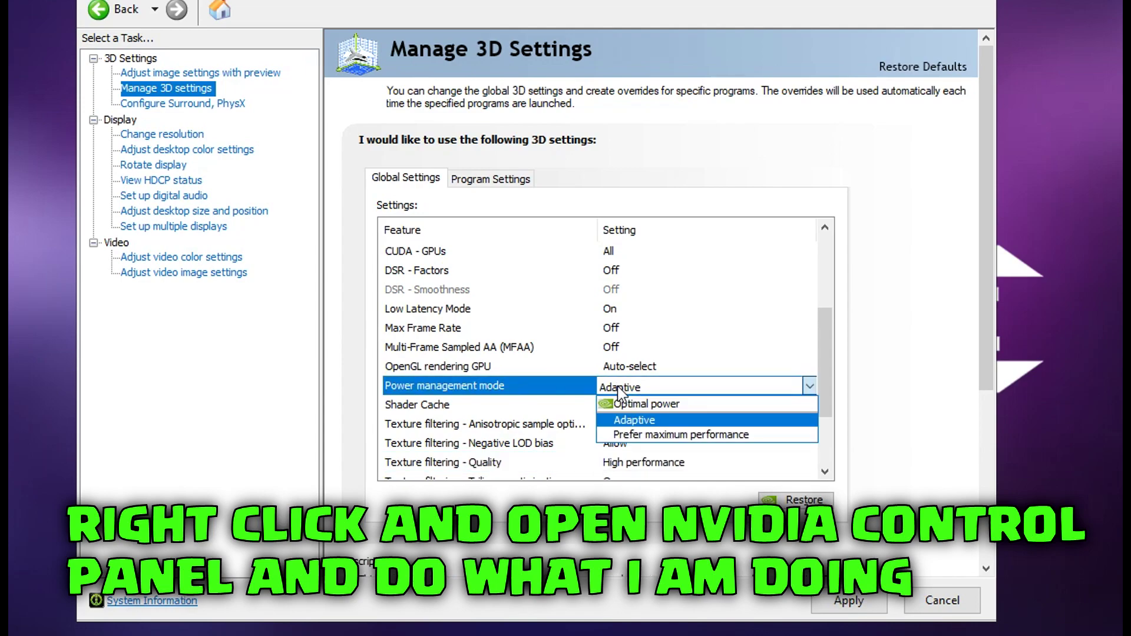
click(642, 435)
scroll(657, 425, up, 3)
drag(825, 242, 836, 386)
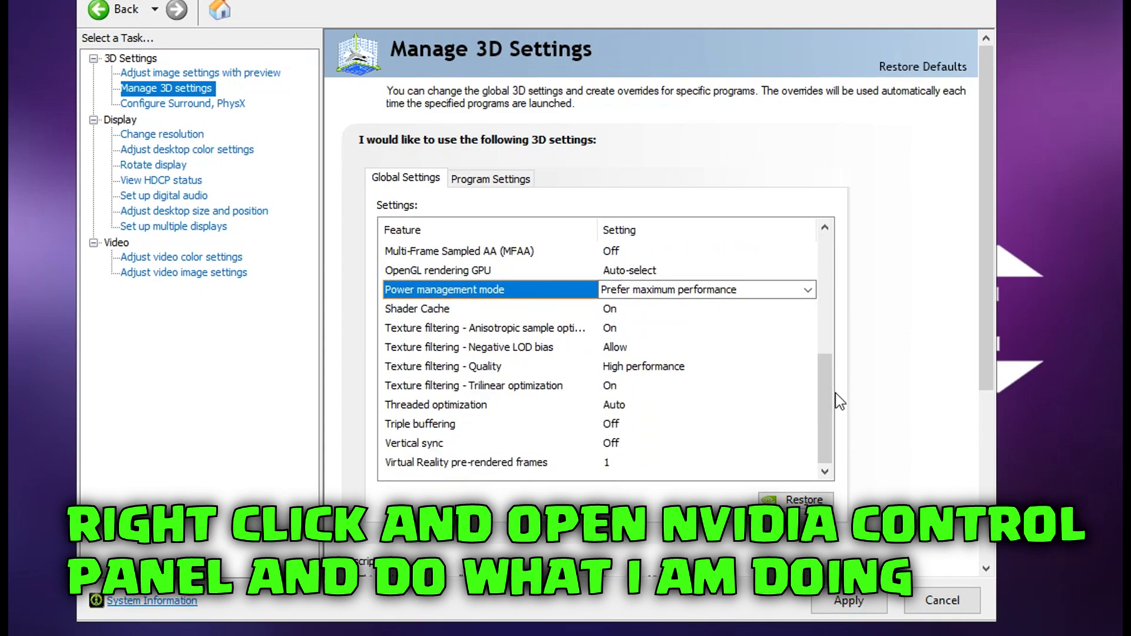
click(848, 600)
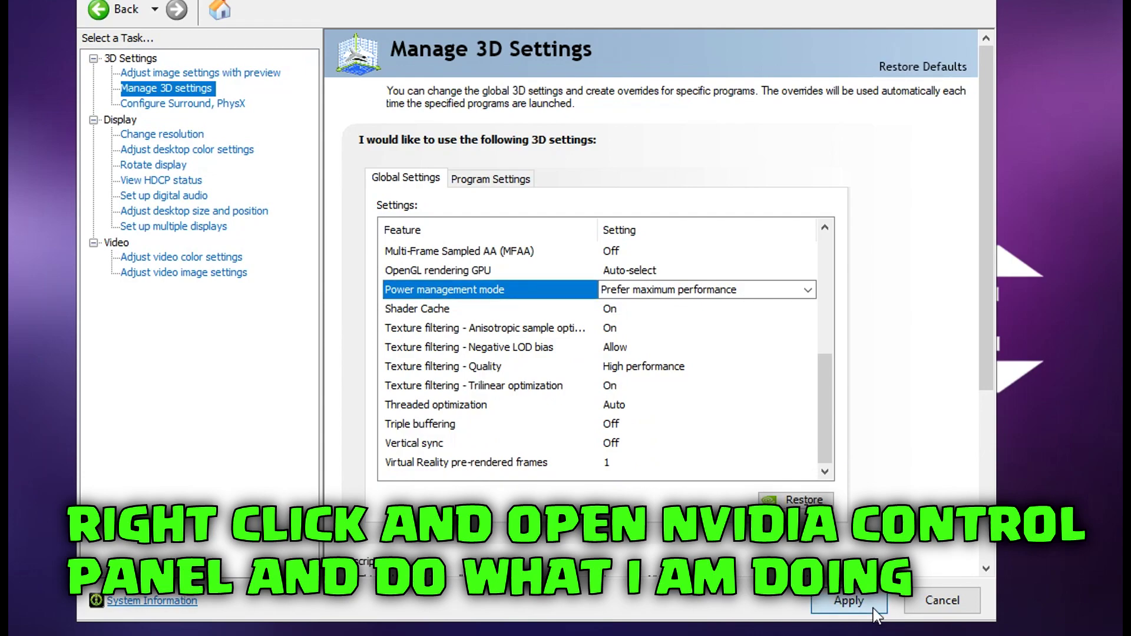